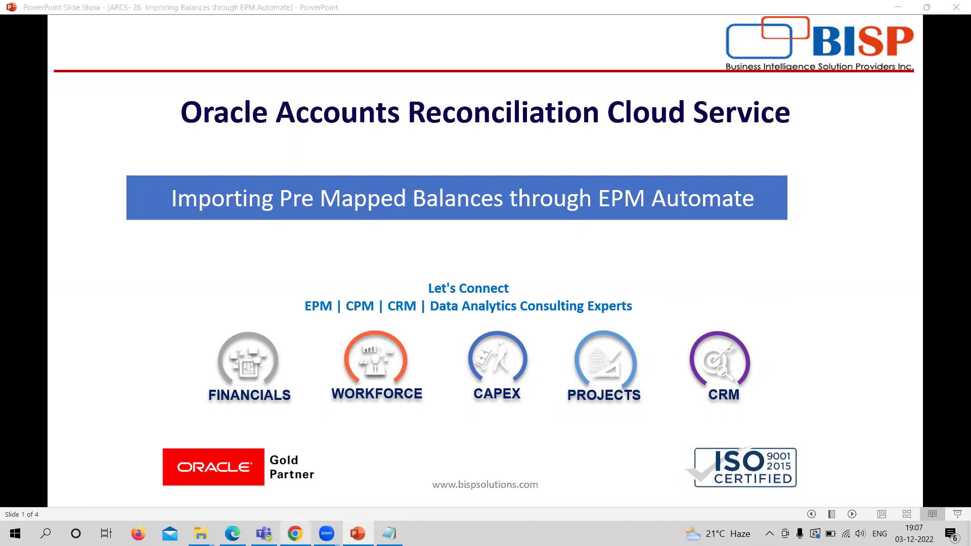
Step: Switch to EPM Cloud Account Reconciliation in Chrome and open the application's Periods page
key("alt+Tab")
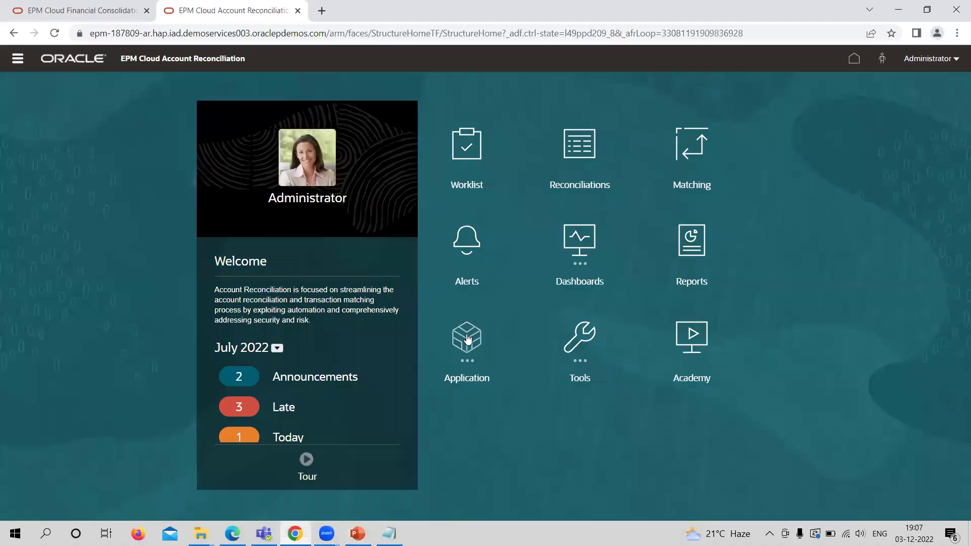
left_click(471, 340)
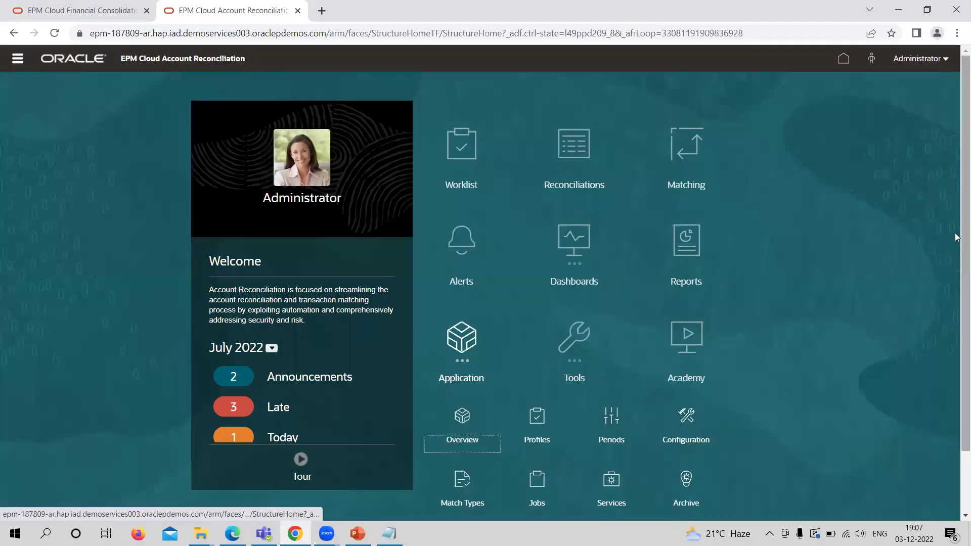
scroll(954, 284, "down", 2)
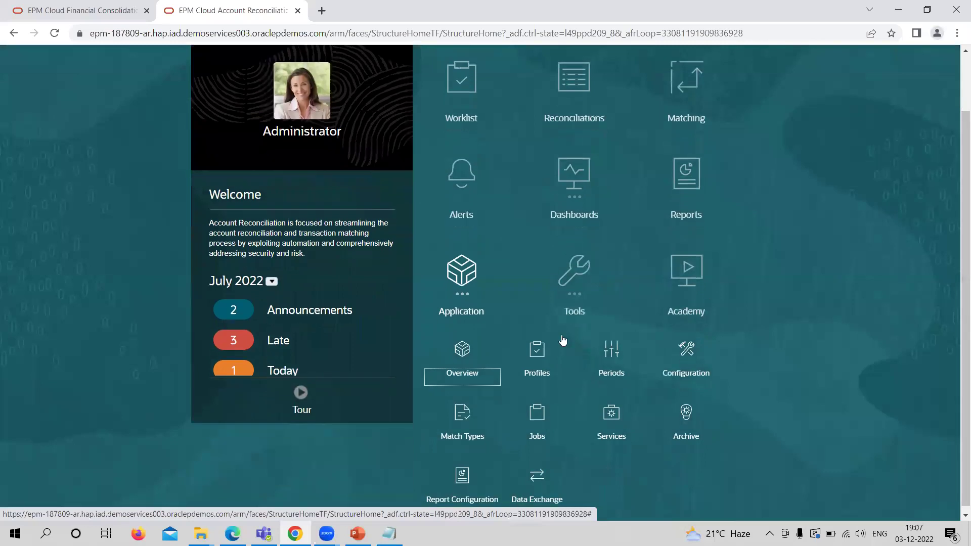
left_click(612, 354)
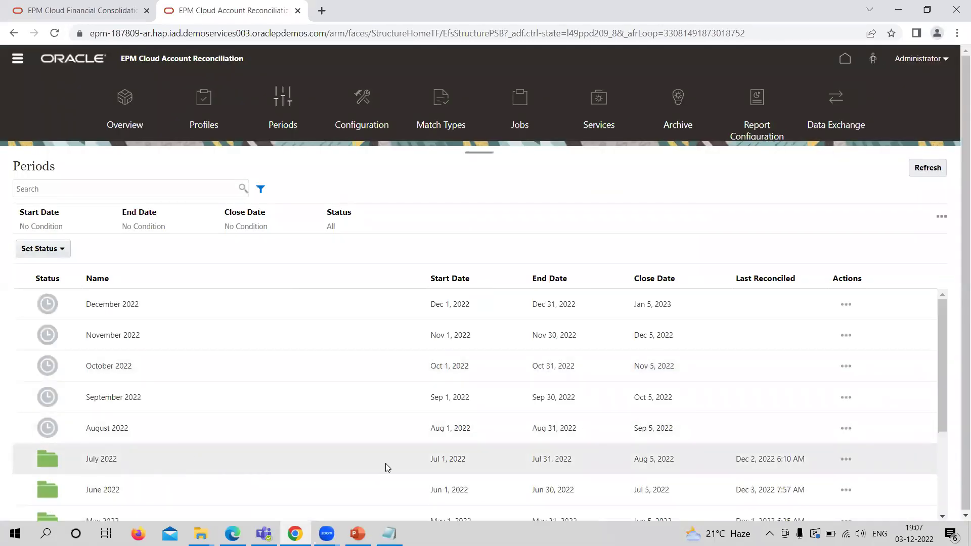
Step: Display the profiles for July 2022 and search them for the account ID of the AR3 profile
left_click(212, 110)
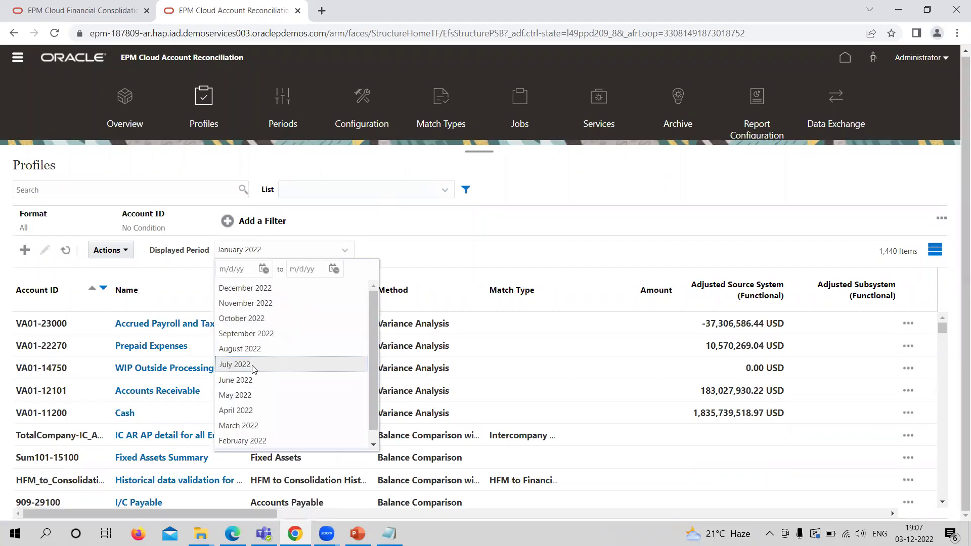
left_click(236, 365)
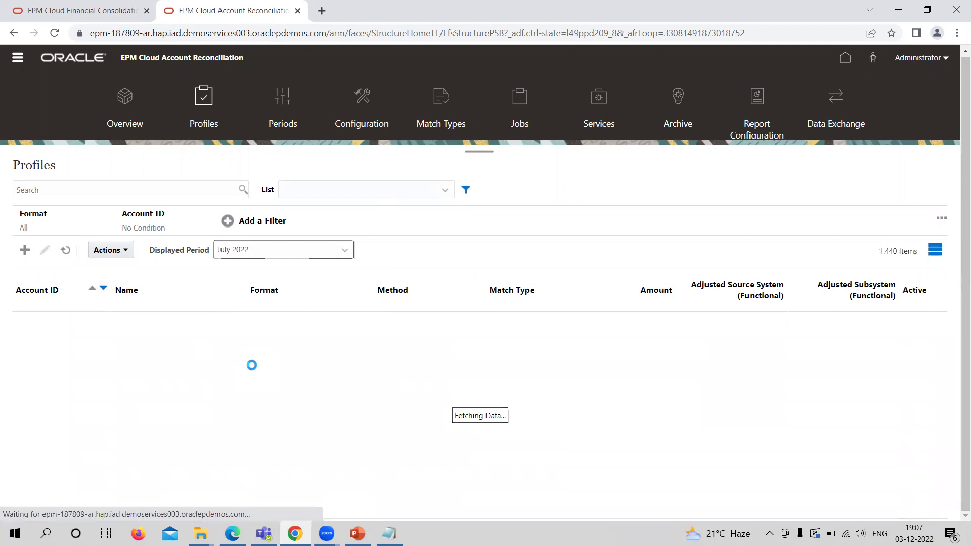
left_click(111, 194)
type("101-1")
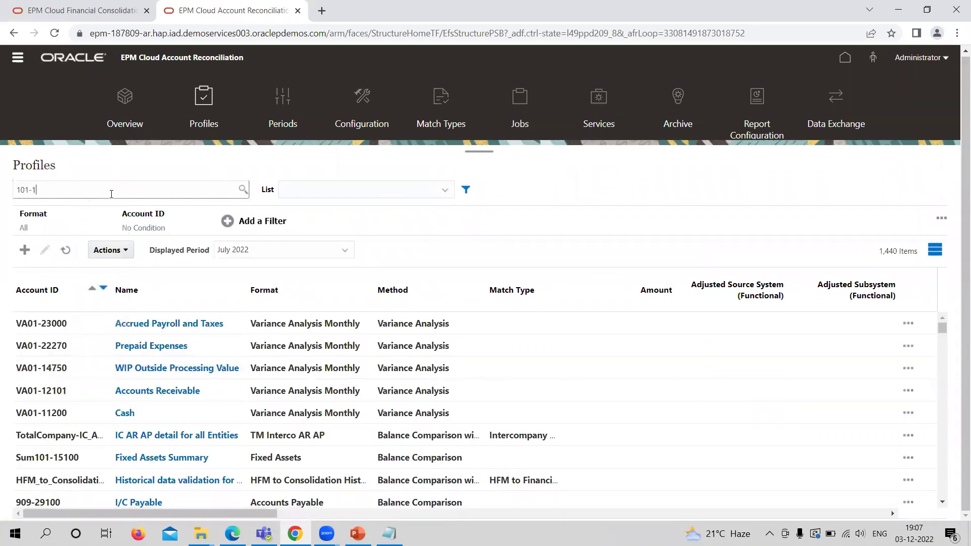
type("0015")
key("Return")
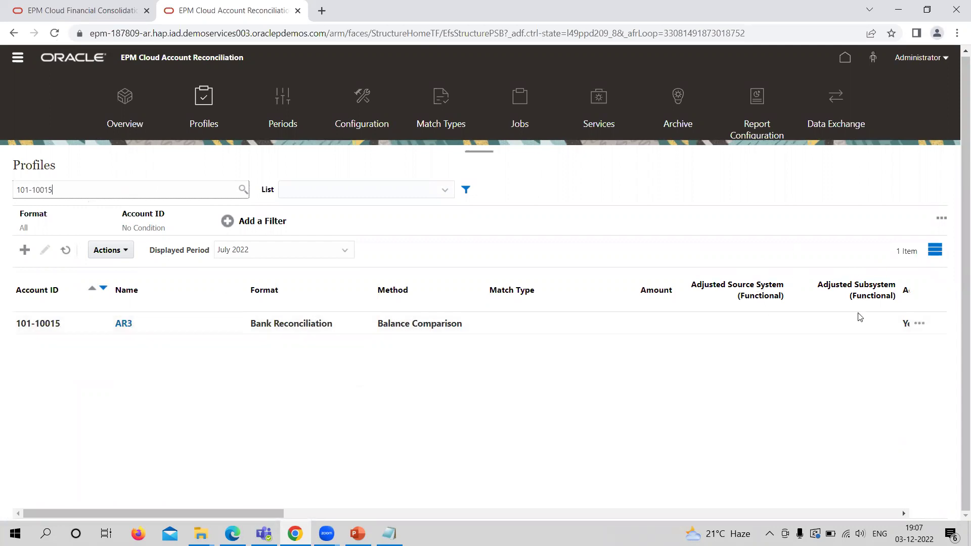
Step: Broaden the profile search by removing the last digit of the account ID
left_click(57, 188)
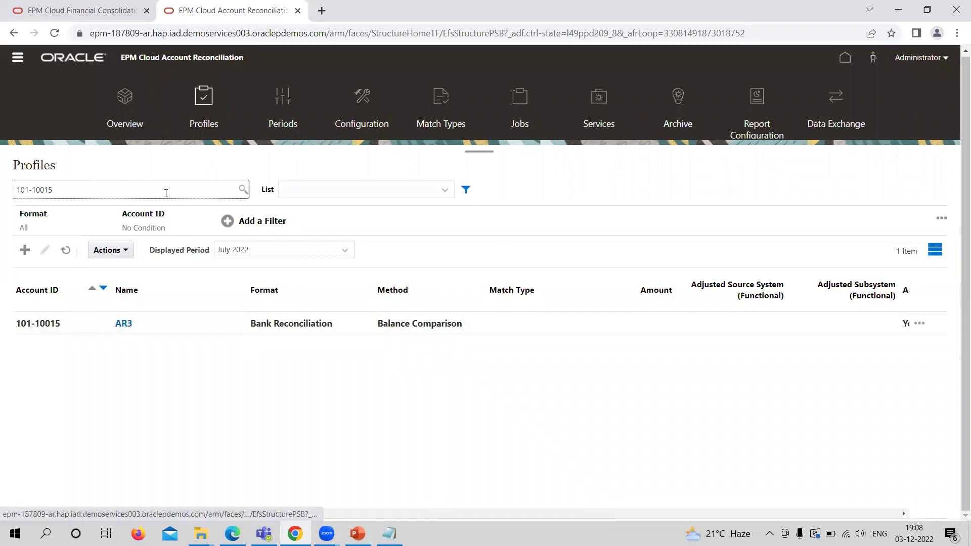
key("BackSpace")
key("Return")
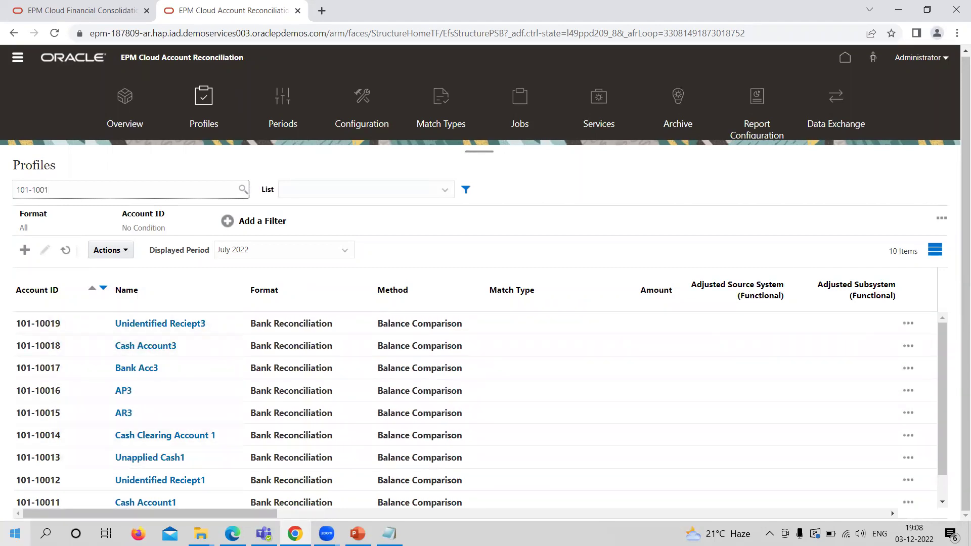
Step: Find and open a Command Prompt window through the Windows search
key("super")
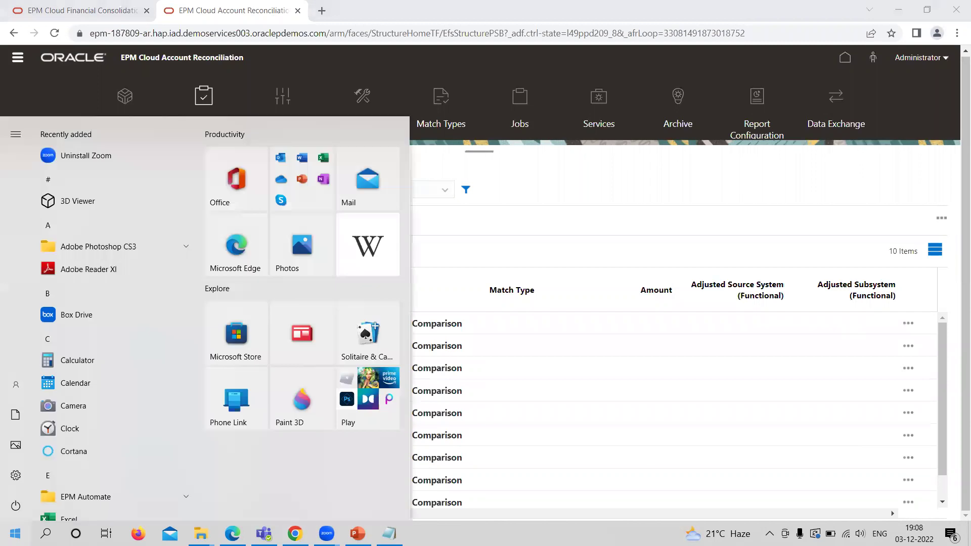
type("ep")
key("BackSpace")
key("BackSpace")
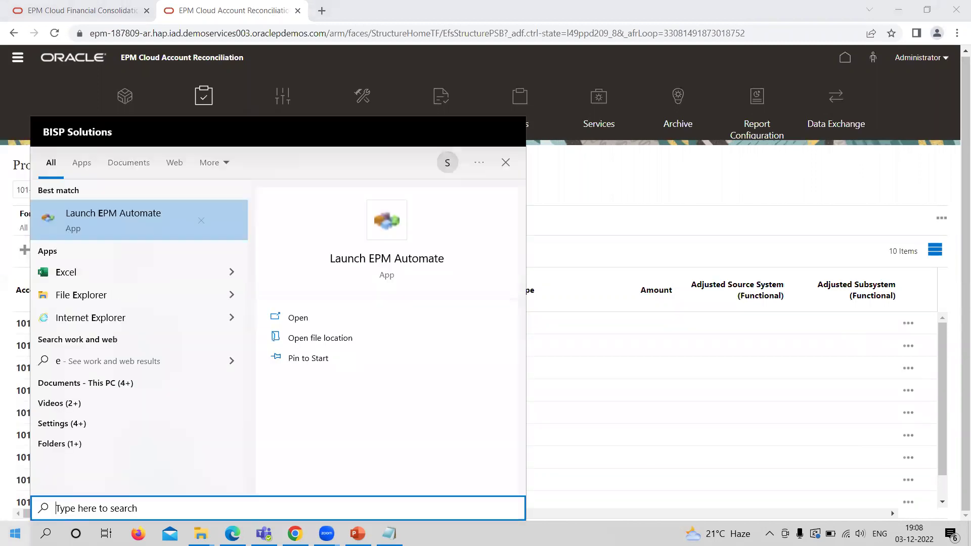
type("c")
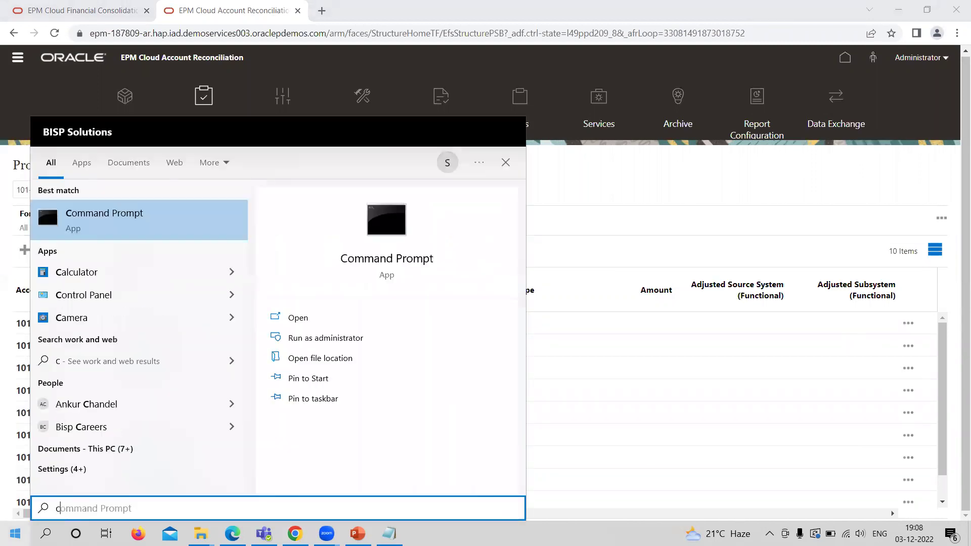
type("md")
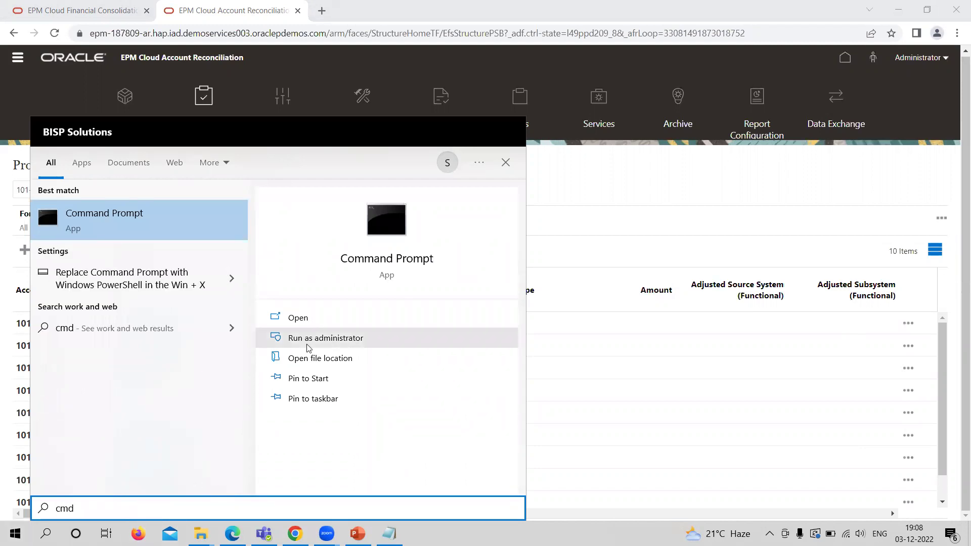
left_click(331, 318)
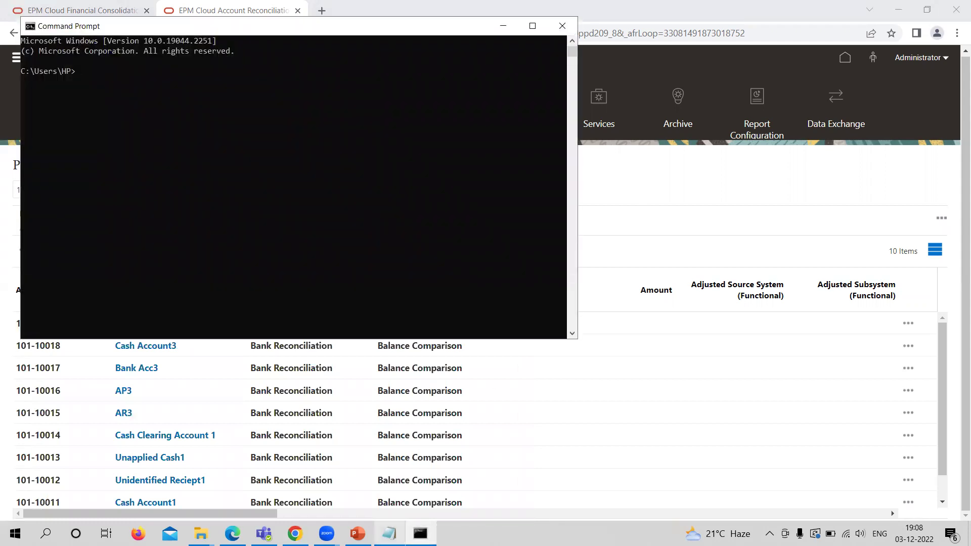
Step: Run the epmautomate encrypt command from the Notepad notes with the account password and encryption key, writing to C:\mySecuredir\password.epw
left_click(389, 534)
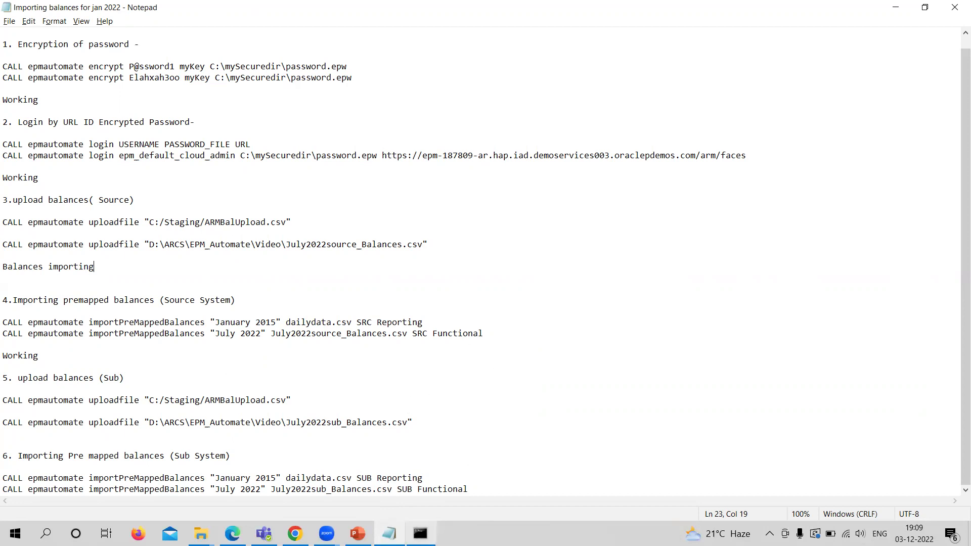
left_click(421, 533)
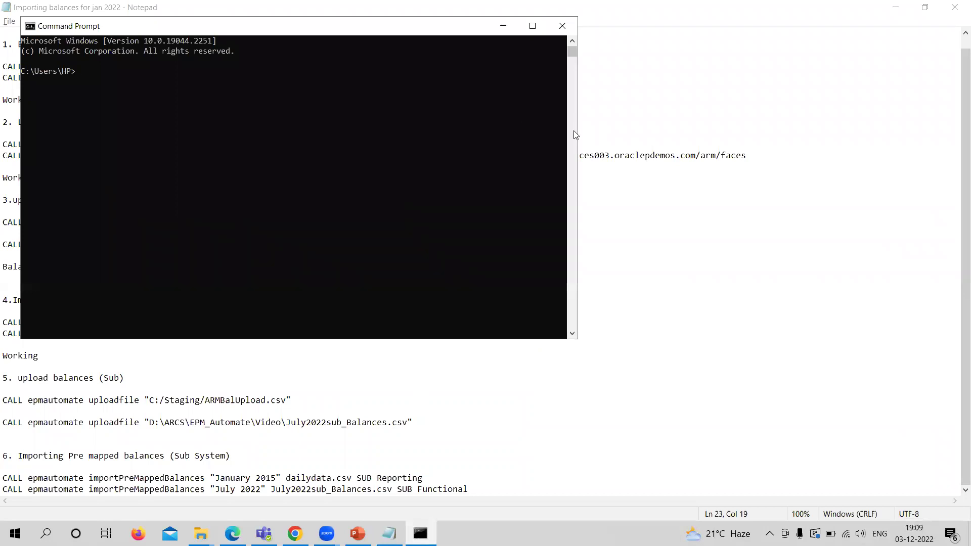
left_click(932, 11)
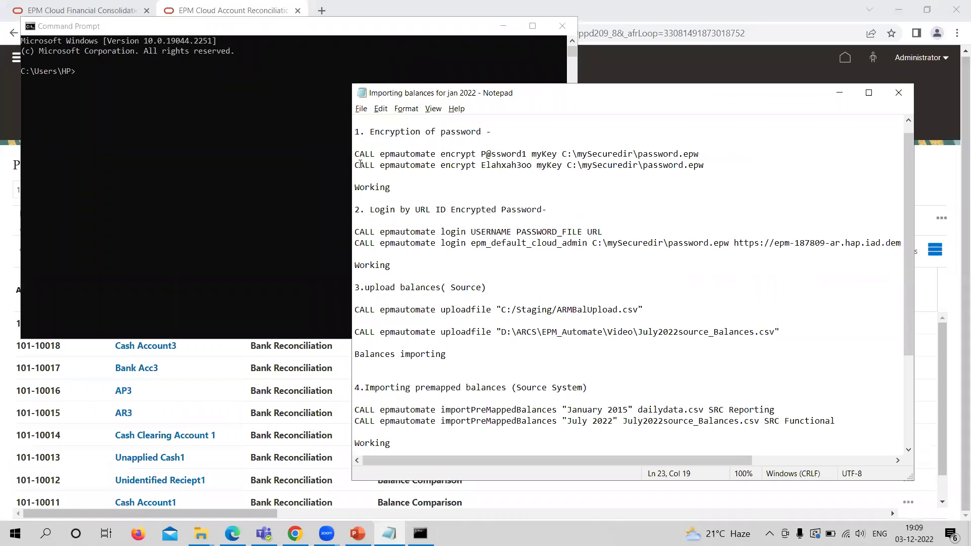
left_click_drag(355, 165, 704, 165)
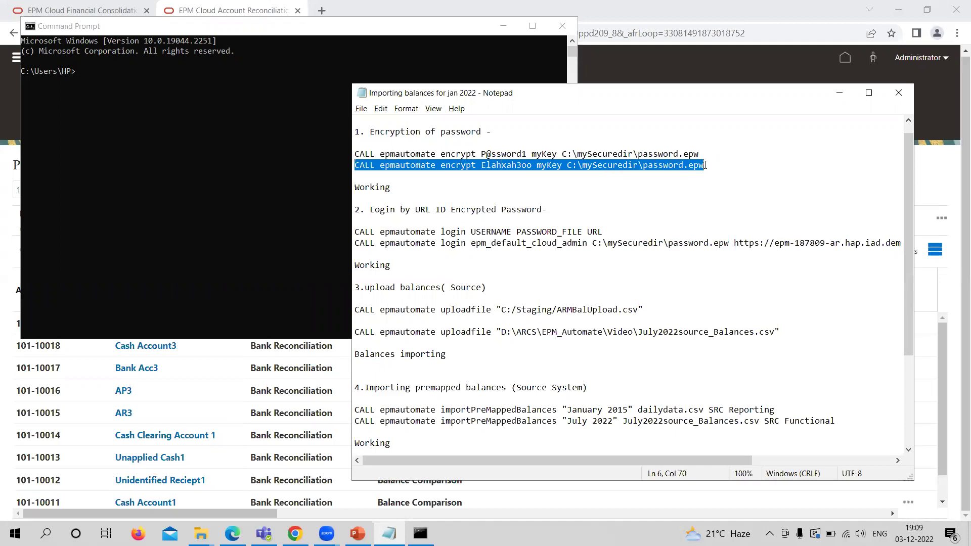
right_click(312, 83)
key("Return")
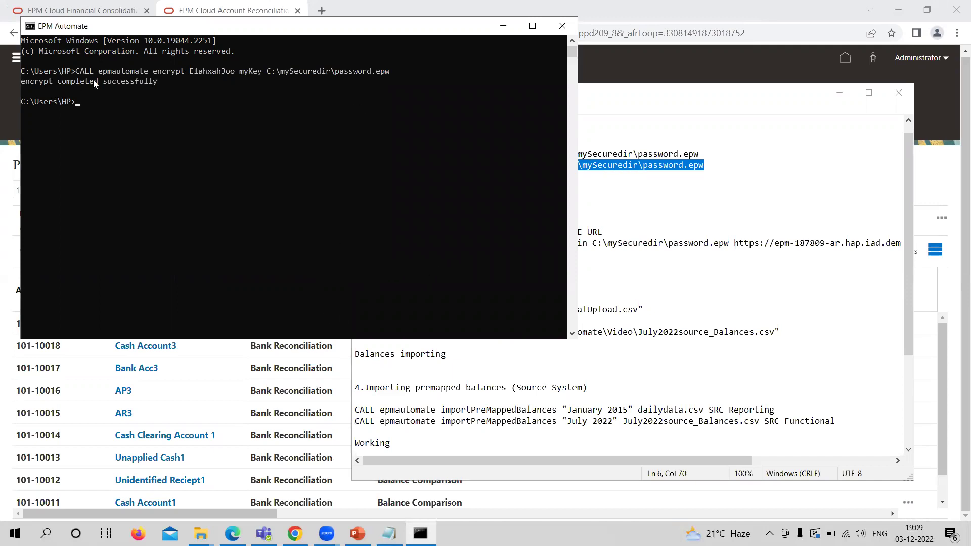
Step: Review the encrypted password file path and the login command's user name in the notes, and check the service page in Chrome
left_click(756, 198)
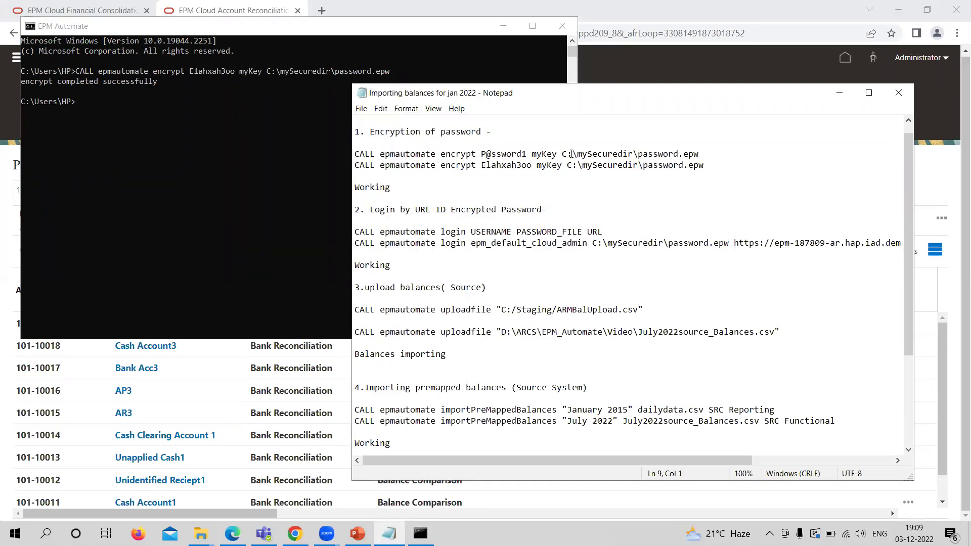
left_click_drag(566, 165, 702, 167)
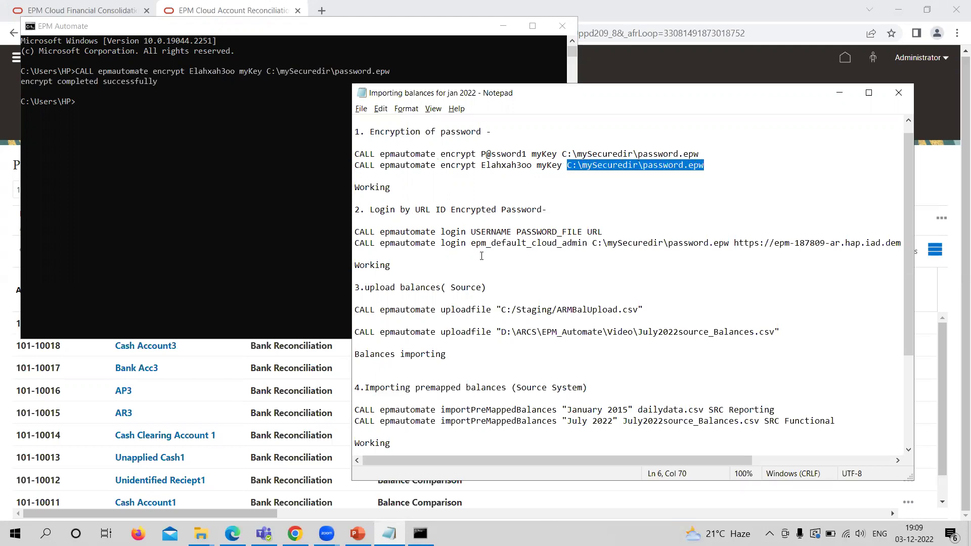
left_click_drag(471, 243, 586, 245)
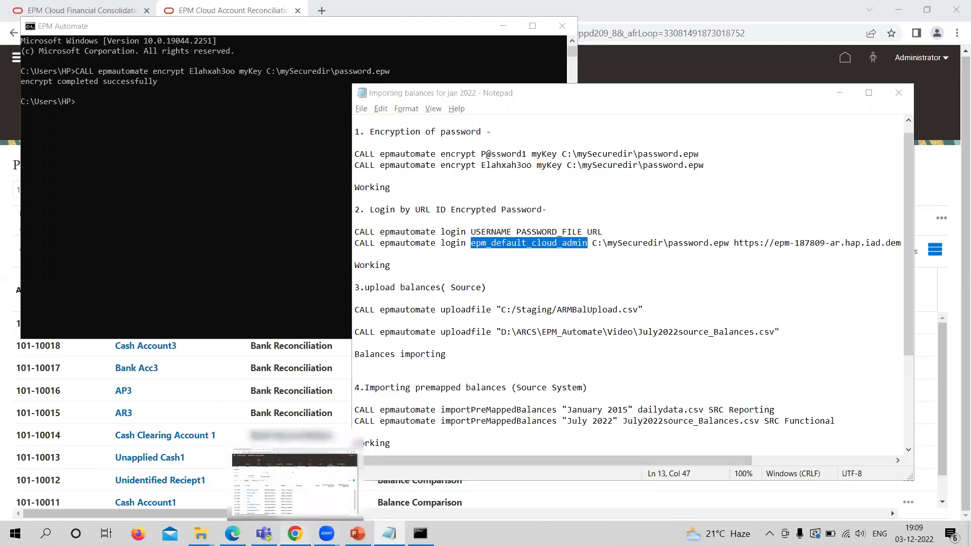
left_click(295, 533)
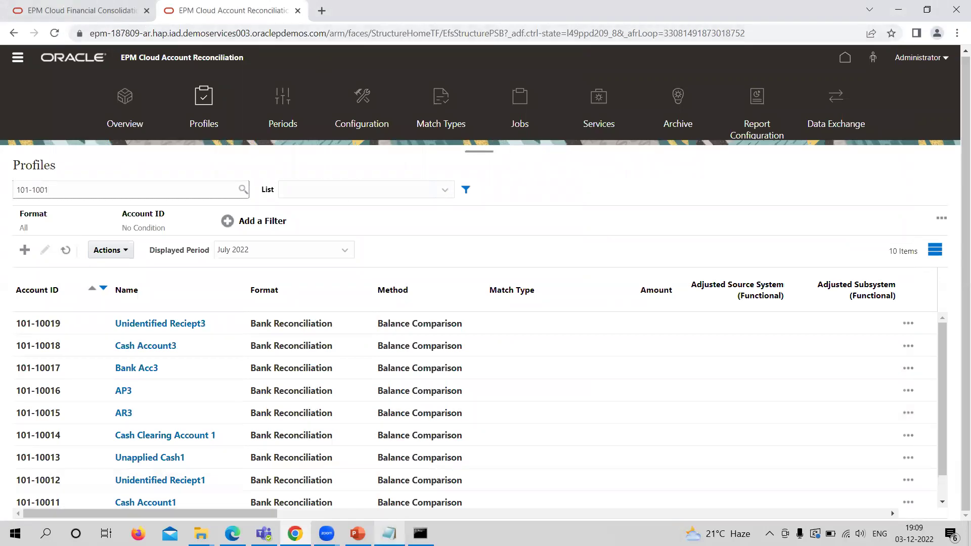
left_click(389, 533)
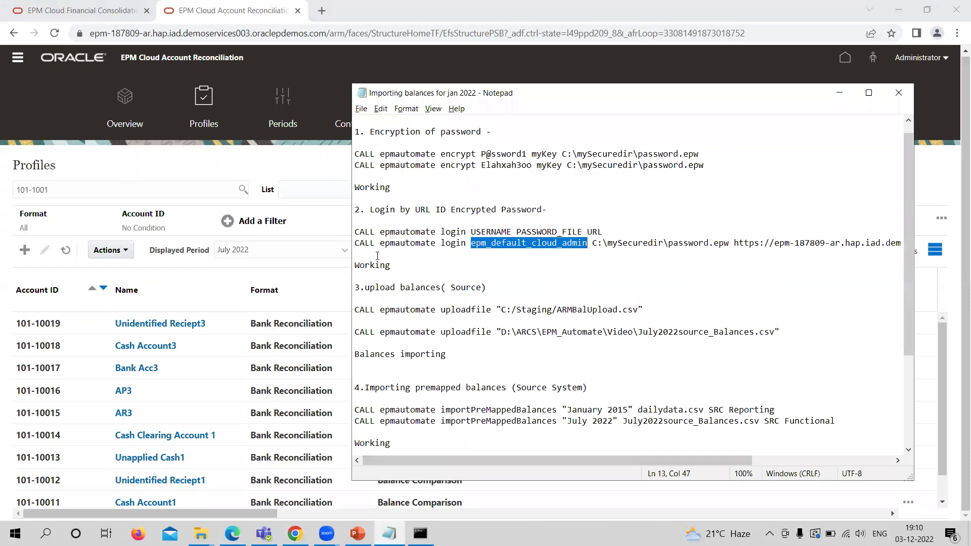
left_click_drag(354, 245, 911, 241)
key("ctrl+c")
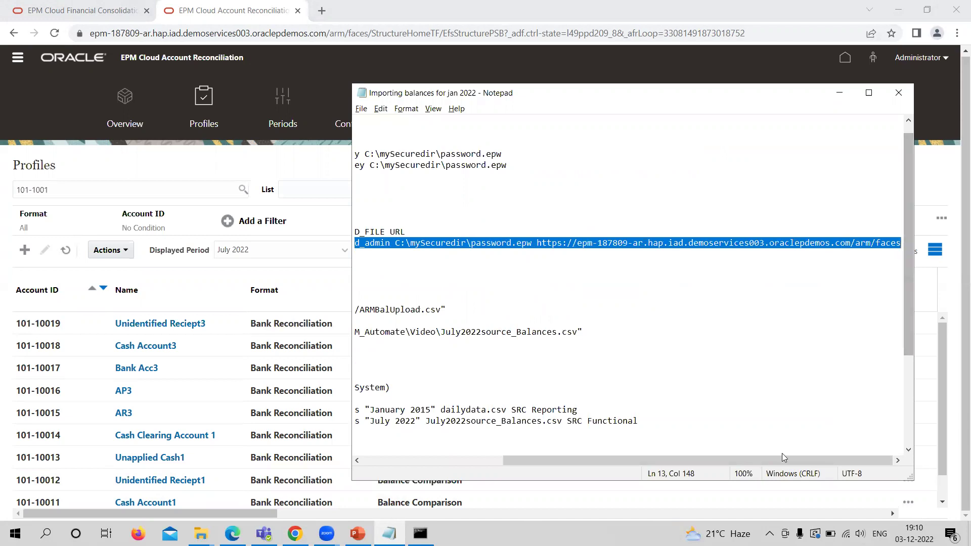
left_click(421, 534)
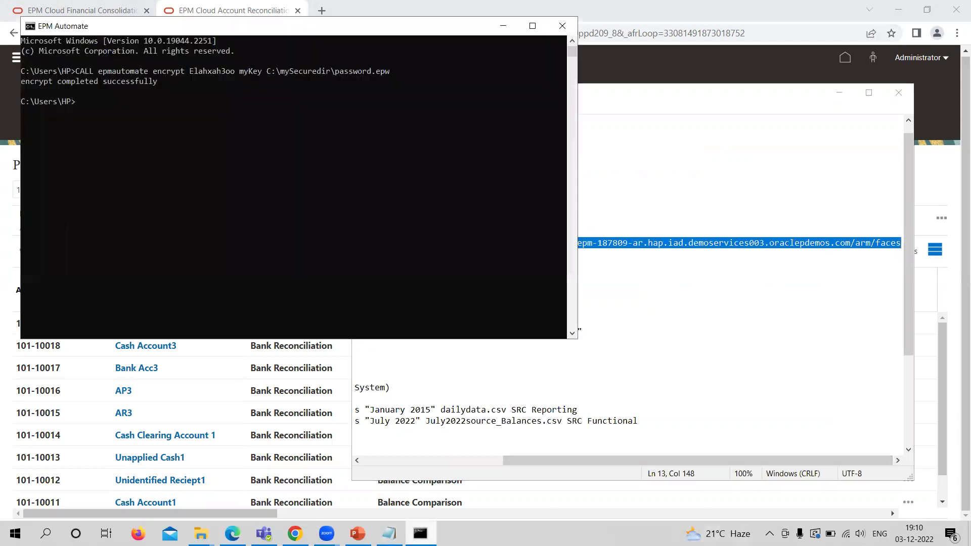
key("ctrl+v")
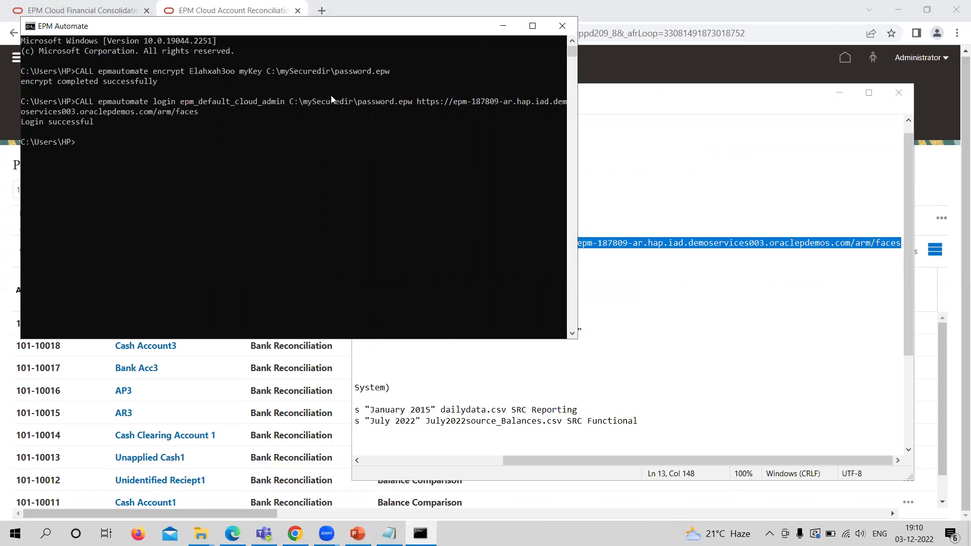
Step: Enlarge the EPM Automate command window to full screen
left_click_drag(172, 28, 204, 100)
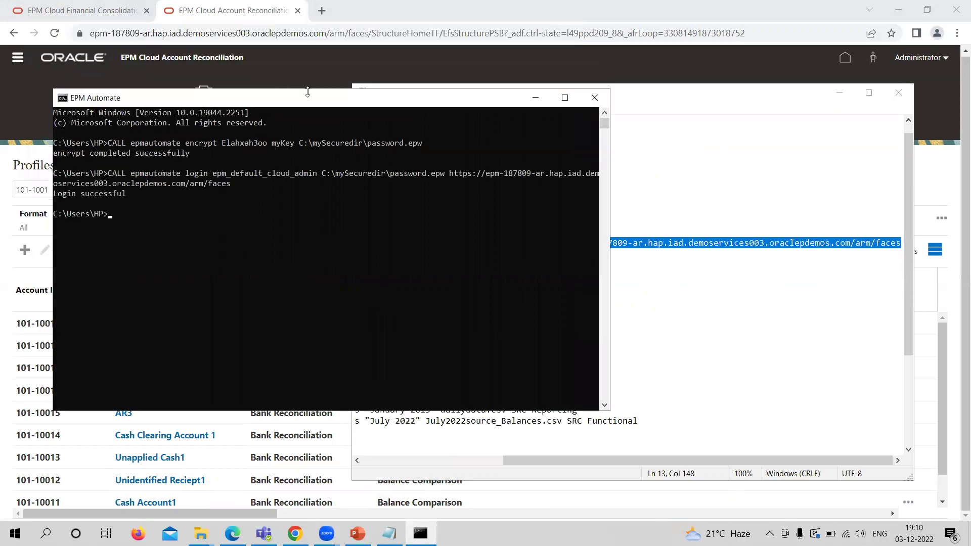
left_click(565, 99)
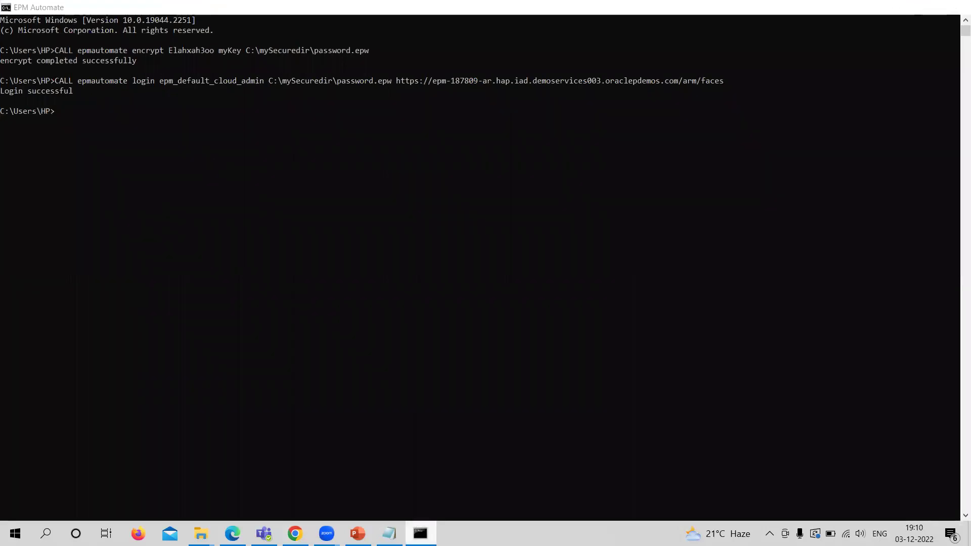
left_click(421, 533)
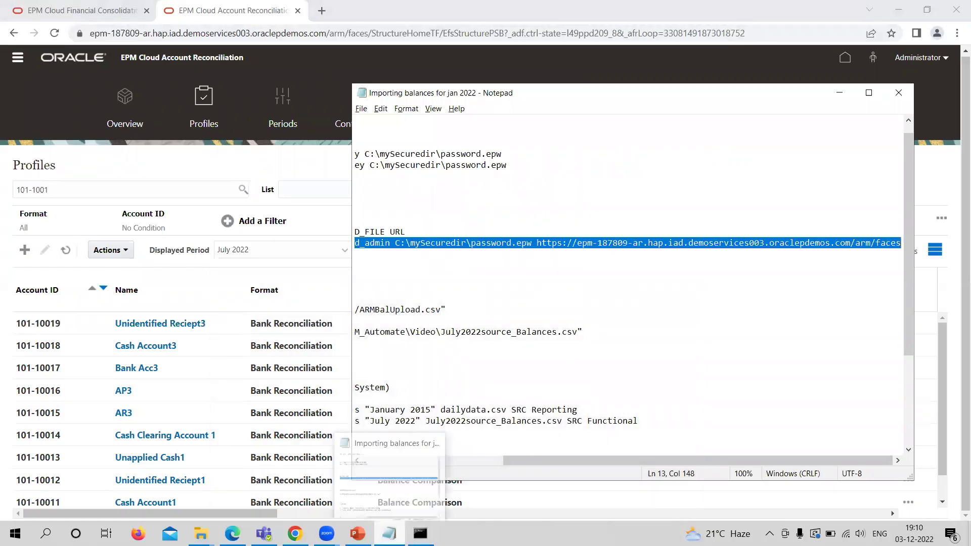
left_click(420, 533)
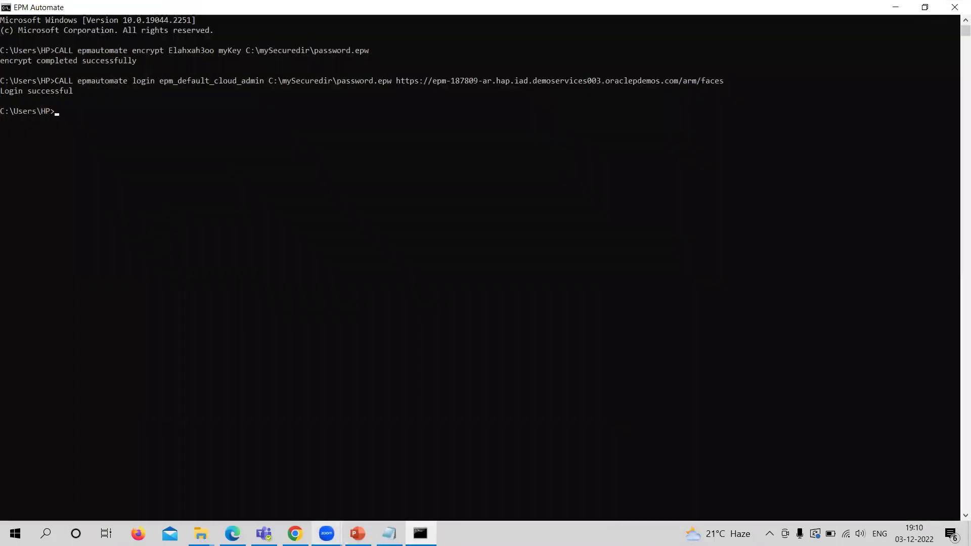
Step: Enlarge the Notepad notes to full screen and examine the uploadfile command for D:\ARCS\EPM_Automate\Video\July2022source_Balances.csv
left_click(389, 534)
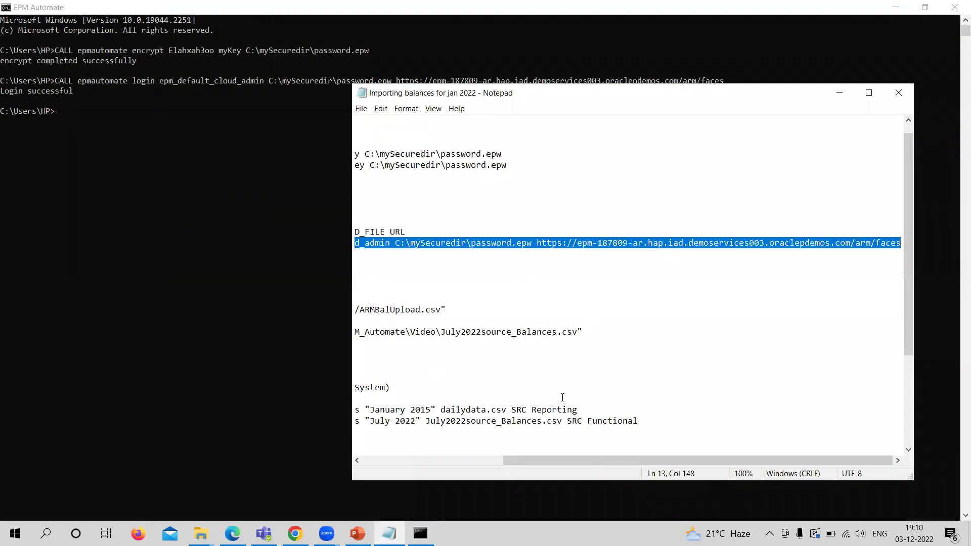
left_click(868, 93)
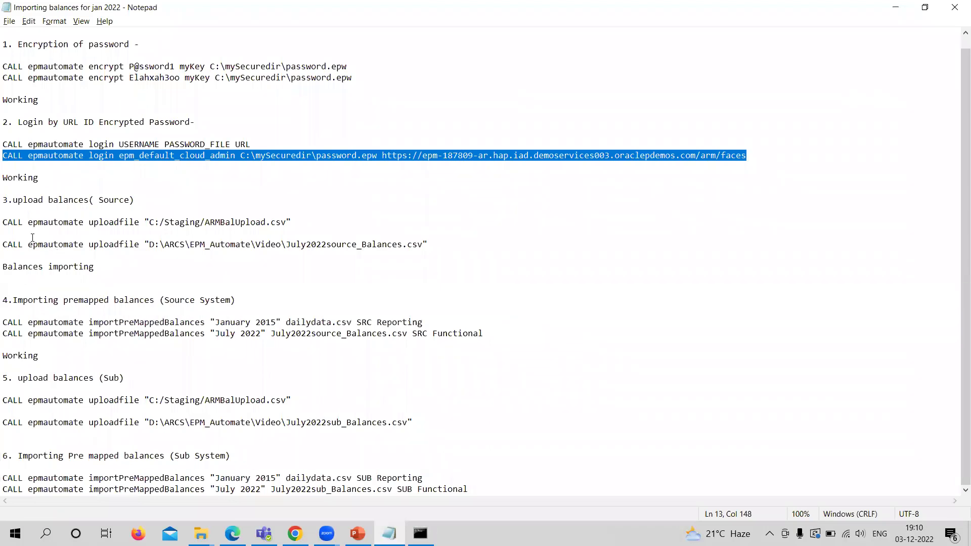
left_click_drag(6, 245, 286, 245)
left_click(287, 278)
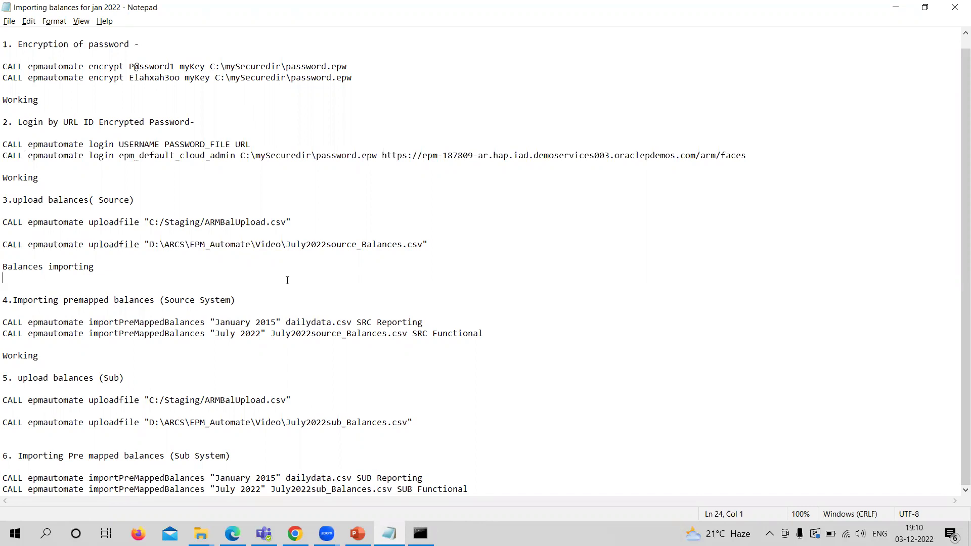
Step: Run the notes' epmautomate uploadfile command for D:\ARCS\EPM_Automate\Video\July2022source_Balances.csv in the EPM Automate window
left_click_drag(5, 244, 429, 246)
key("ctrl+c")
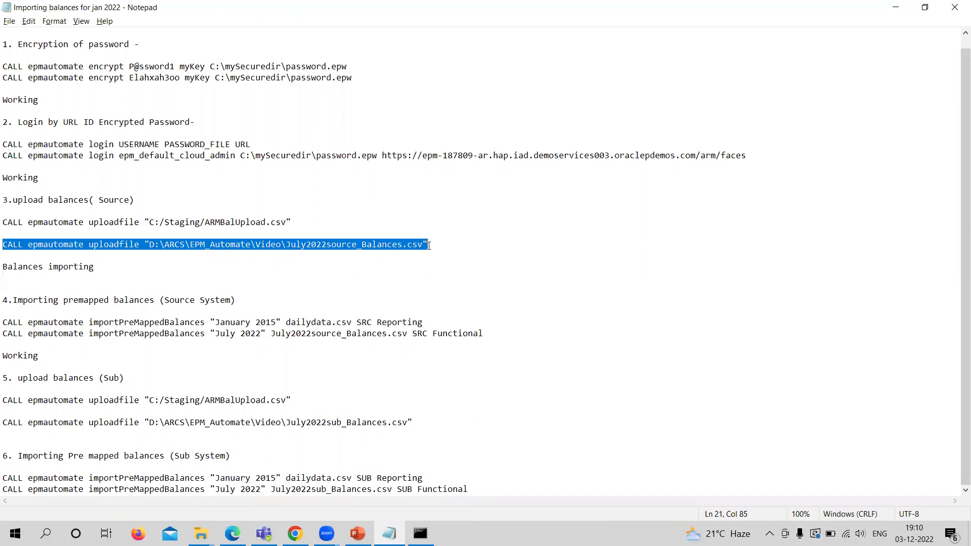
key("alt+Tab")
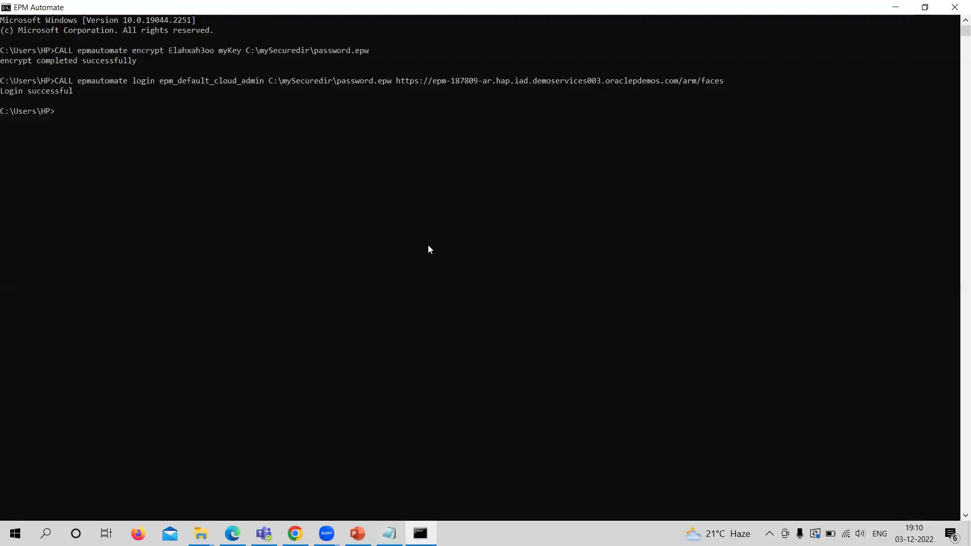
key("ctrl+v")
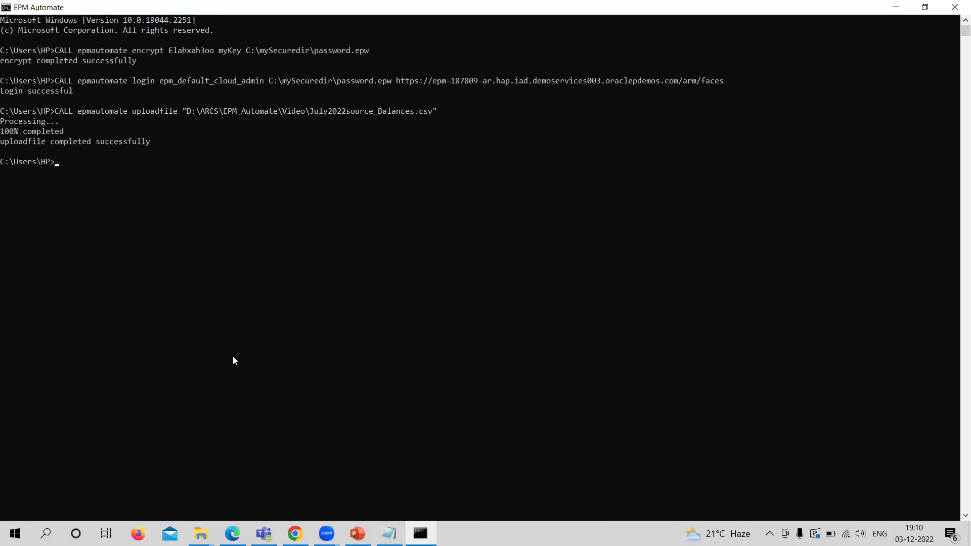
Step: Run the notes' importPreMappedBalances command for "July 2022" with July2022source_Balances.csv, SRC and Functional in the EPM Automate window
left_click(388, 533)
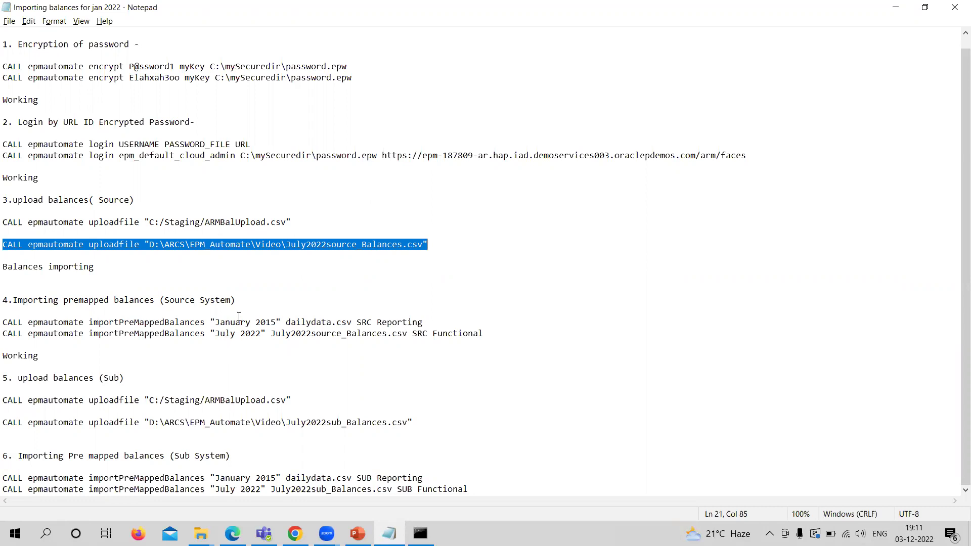
left_click_drag(5, 333, 484, 338)
key("ctrl+c")
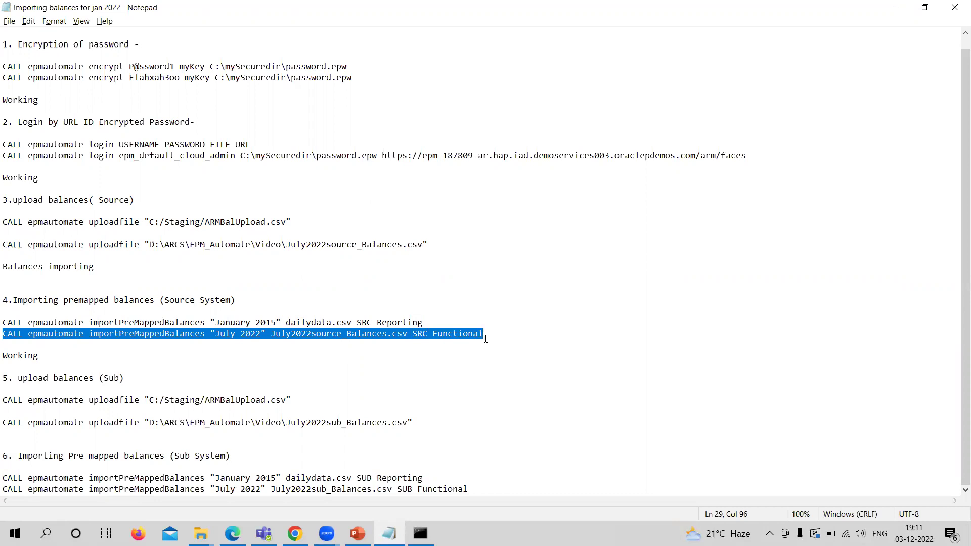
left_click(420, 534)
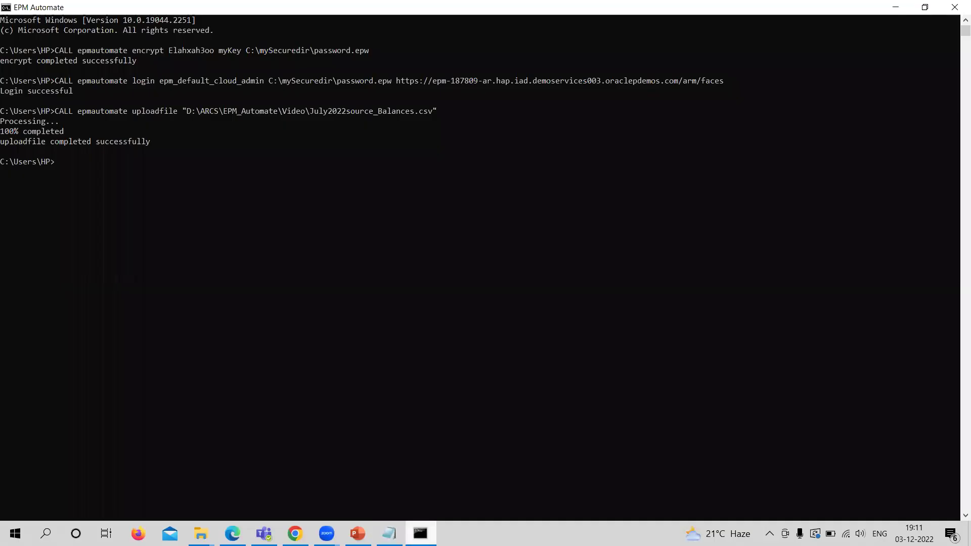
key("ctrl+v")
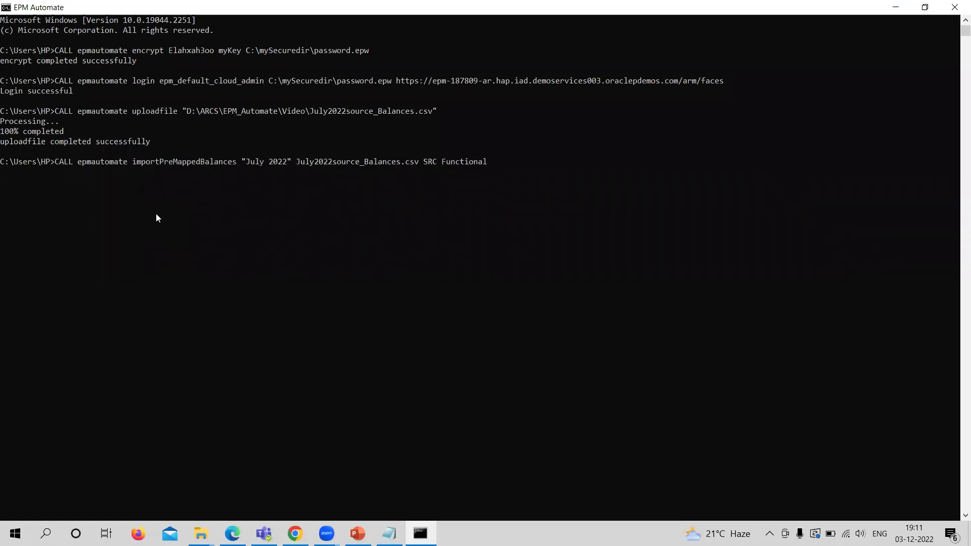
key("Return")
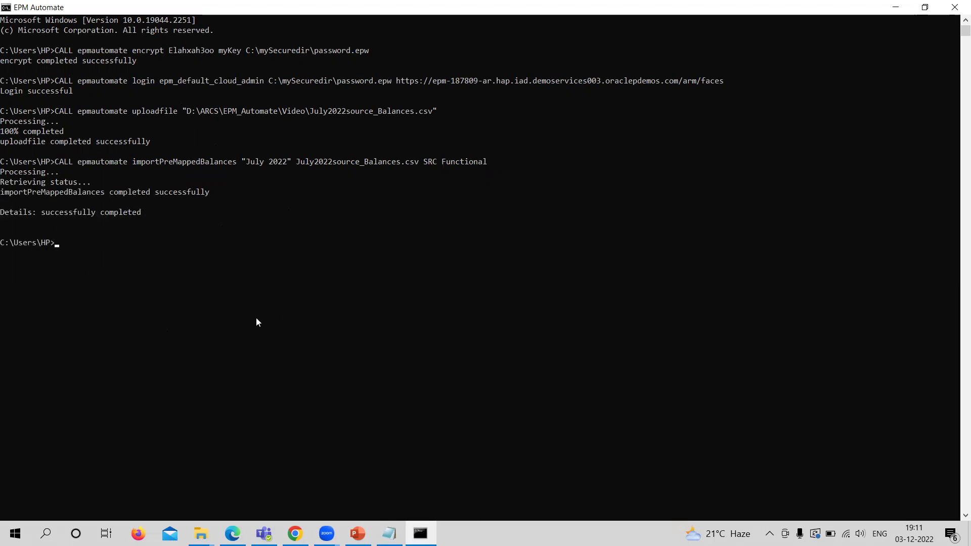
Step: Run the notes' epmautomate uploadfile command for D:\ARCS\EPM_Automate\Video\July2022sub_Balances.csv in the EPM Automate window
left_click(389, 533)
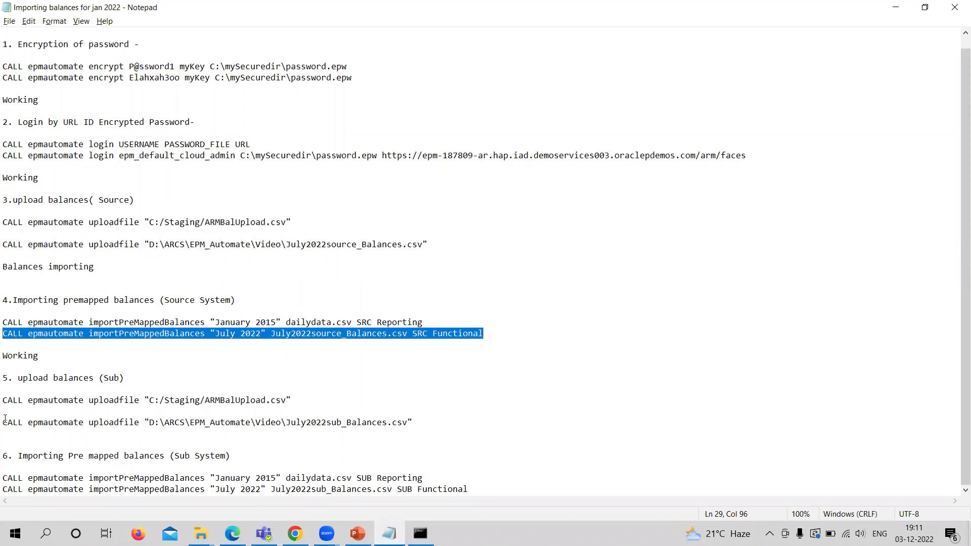
left_click_drag(5, 421, 414, 423)
key("ctrl+c")
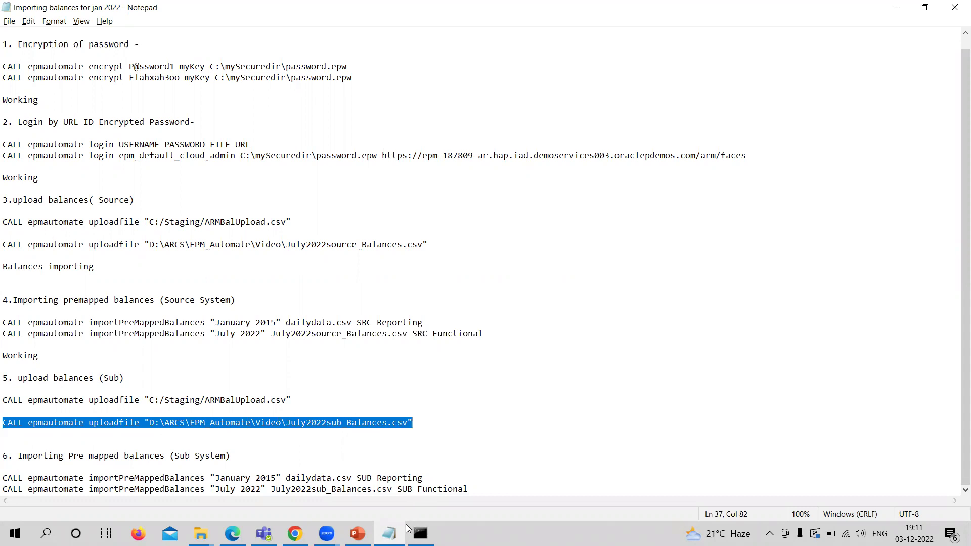
left_click(419, 534)
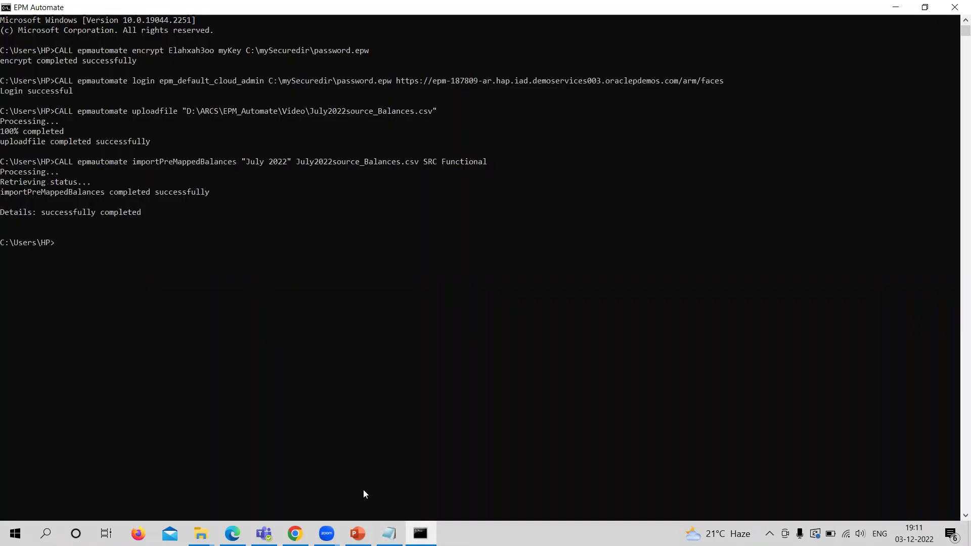
key("ctrl+v")
key("Return")
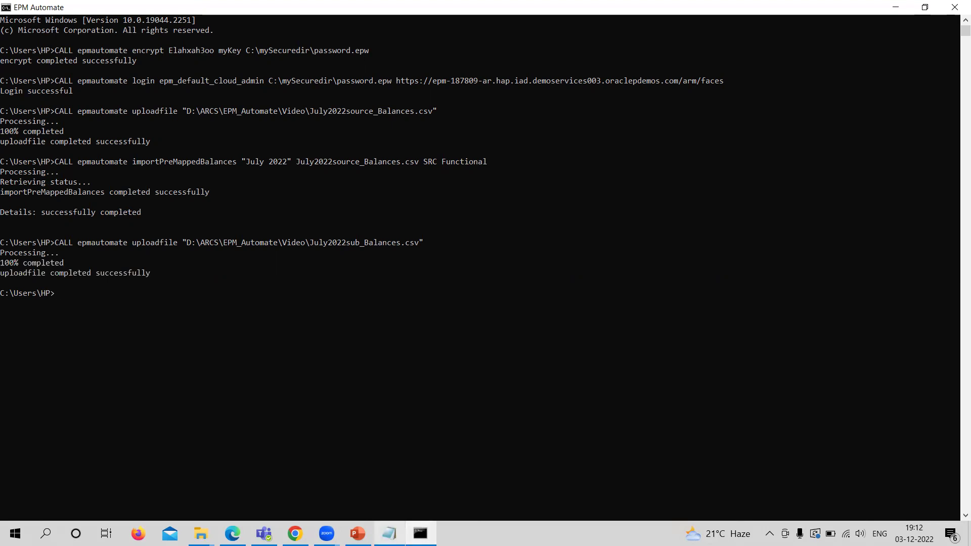
Step: Run the notes' importPreMappedBalances command for "July 2022" with July2022sub_Balances.csv, SUB and Functional in the EPM Automate window
left_click(389, 534)
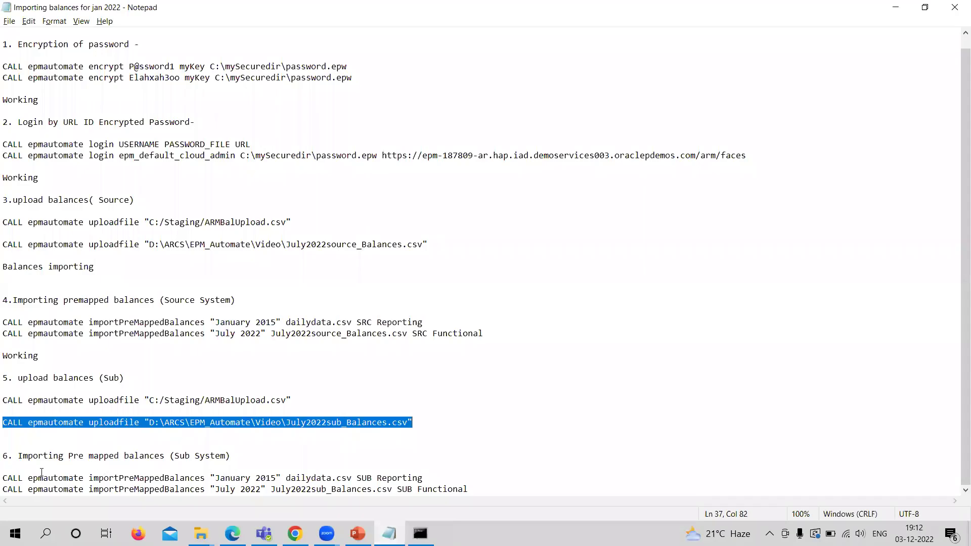
left_click_drag(4, 487, 472, 495)
key("ctrl+c")
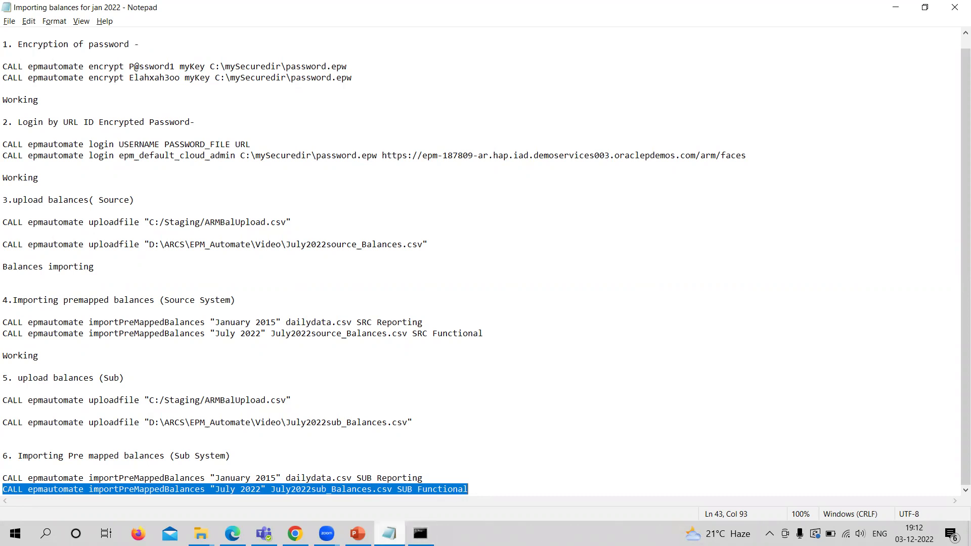
key("alt+Tab")
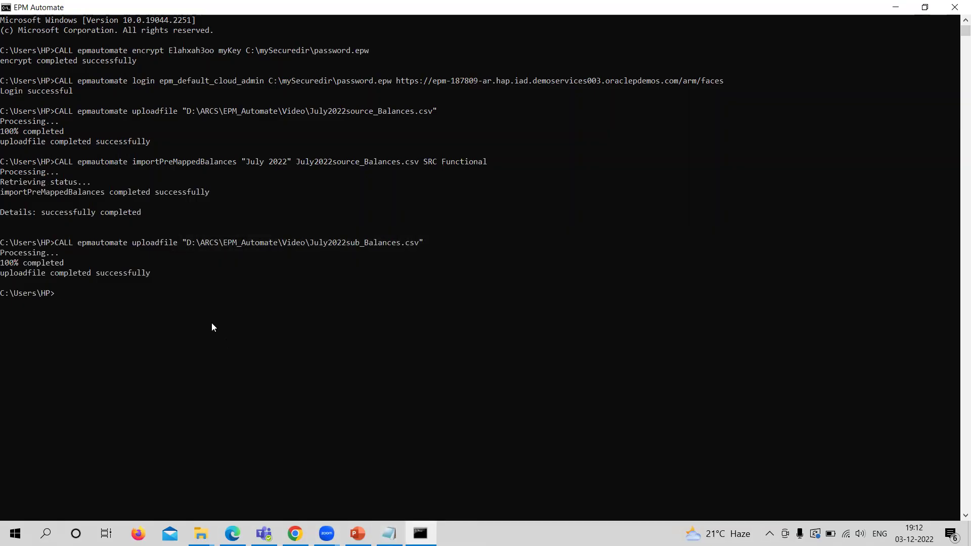
key("ctrl+v")
key("Return")
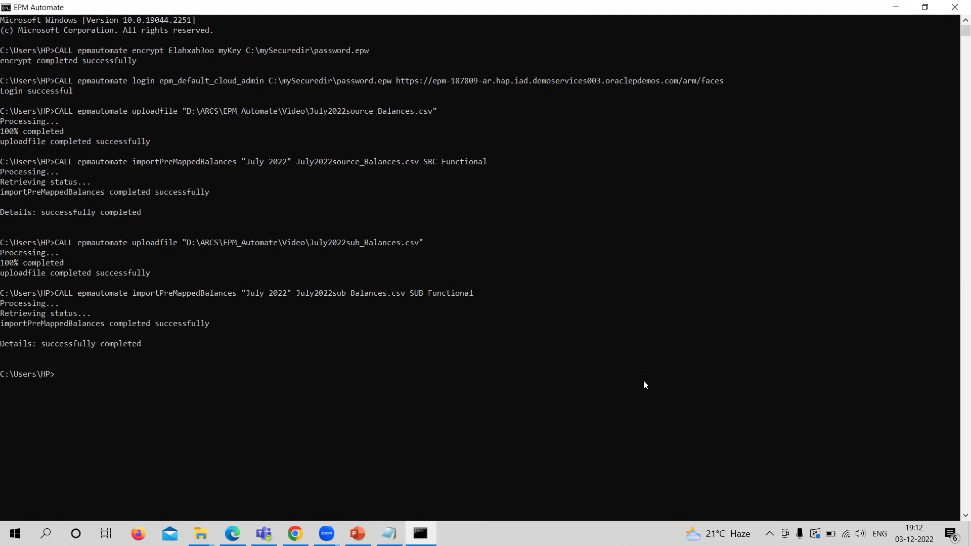
Step: Switch to Account Reconciliation in Chrome, return to its home page and reload the page
left_click(295, 533)
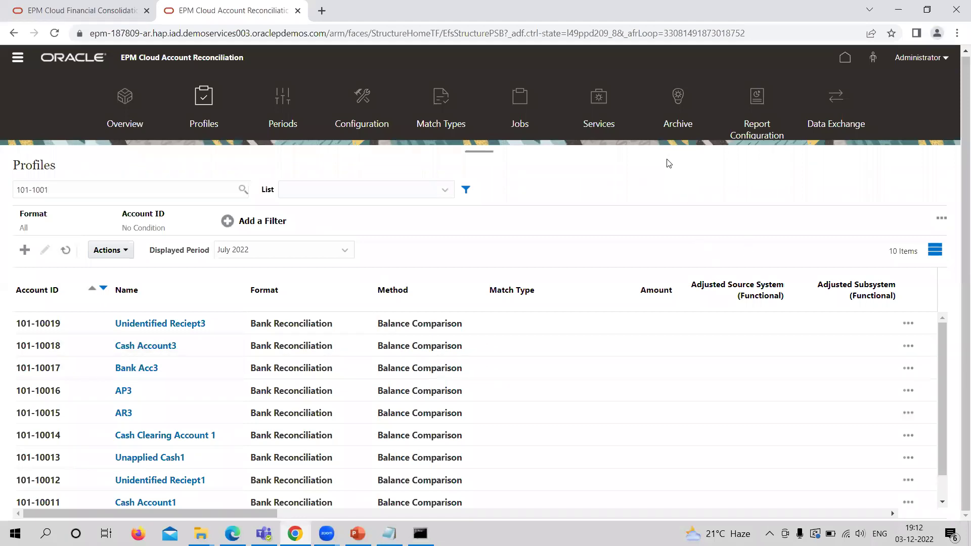
left_click(845, 58)
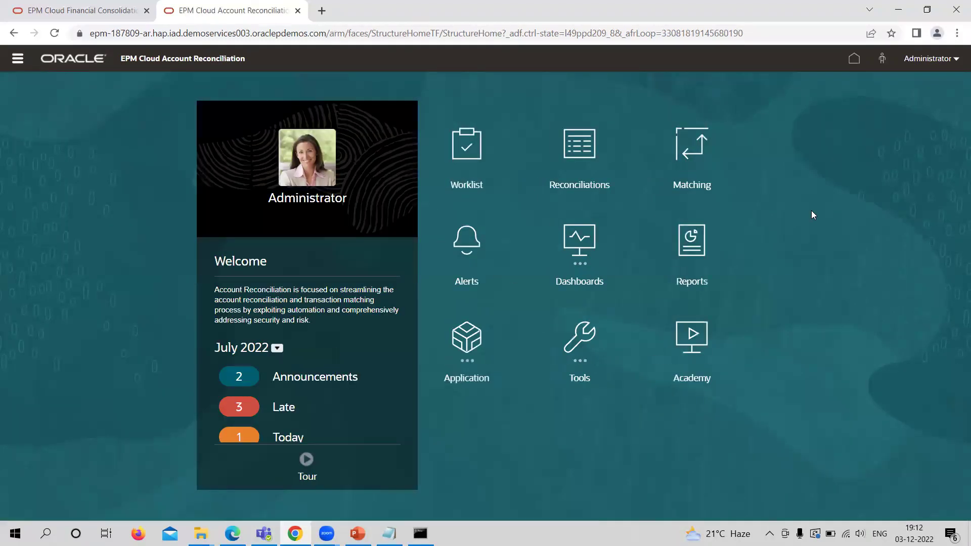
right_click(811, 210)
left_click(813, 250)
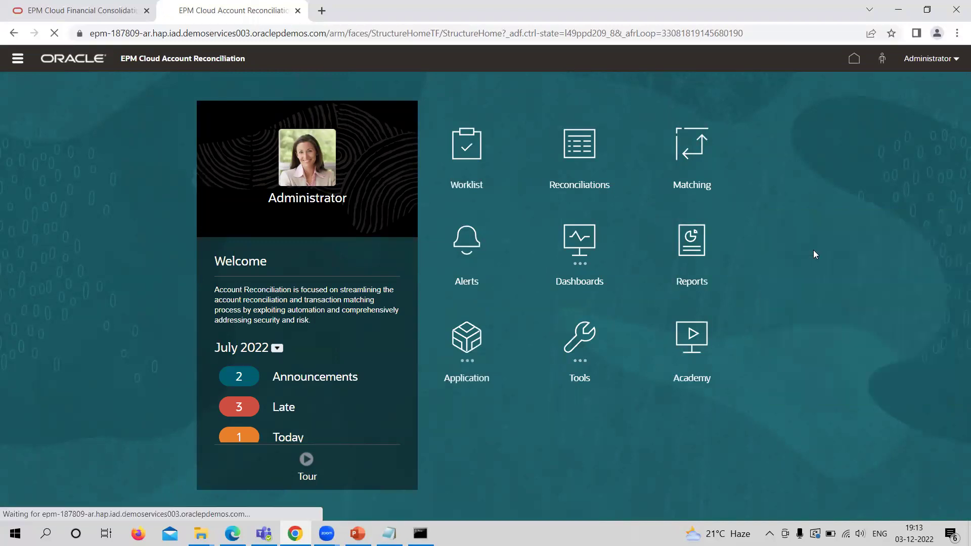
right_click(811, 134)
left_click(820, 174)
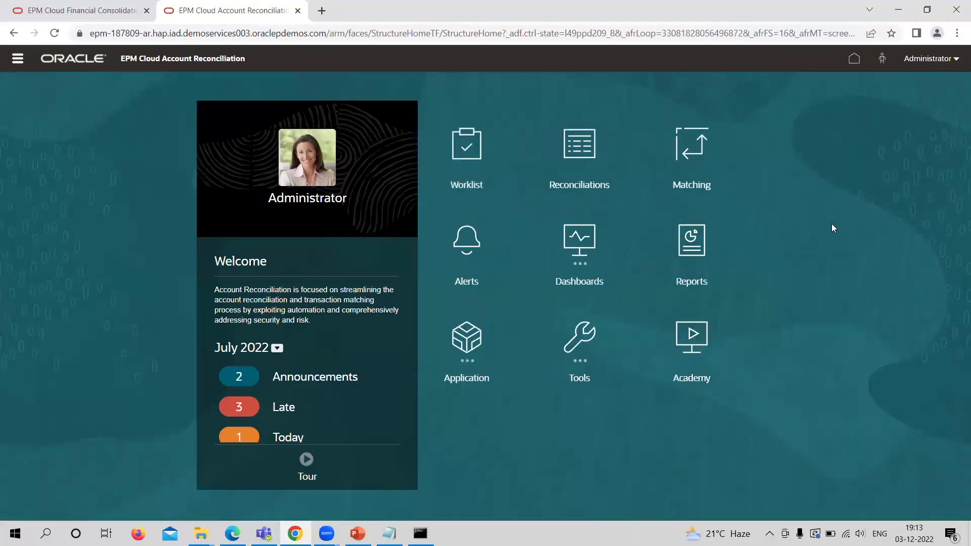
right_click(824, 217)
left_click(808, 254)
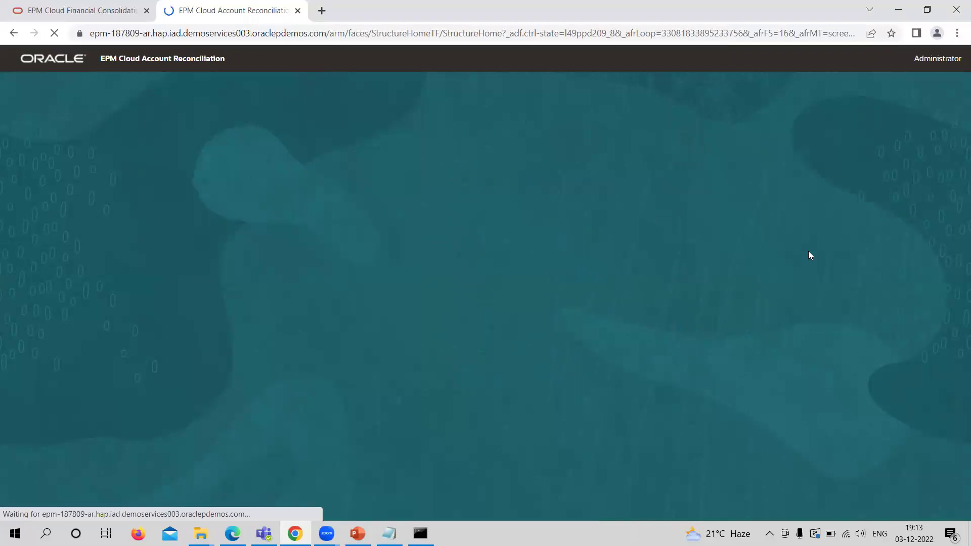
right_click(808, 251)
left_click(798, 292)
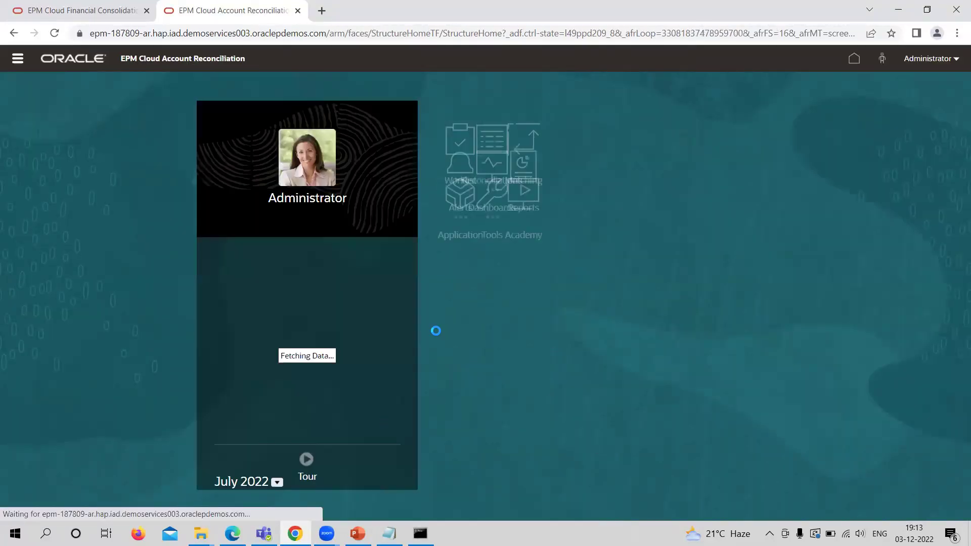
Step: Open the application's Profiles, check the July 2022 source system and subsystem balances, and search the profiles for 101-1002
left_click(475, 353)
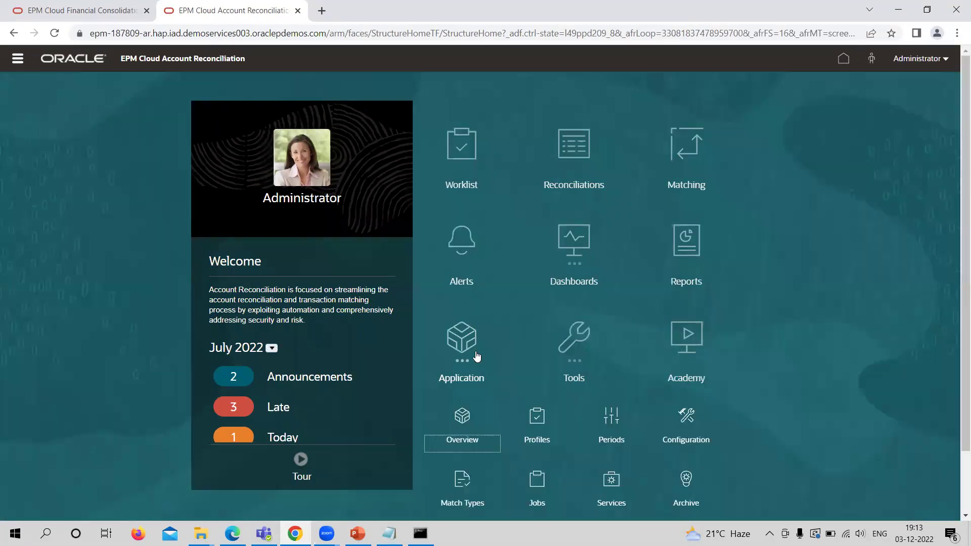
left_click(537, 426)
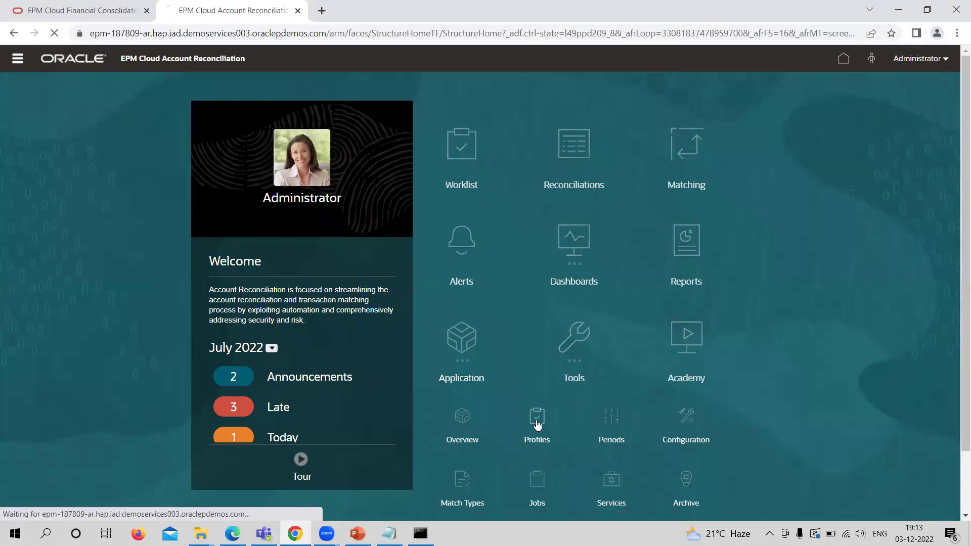
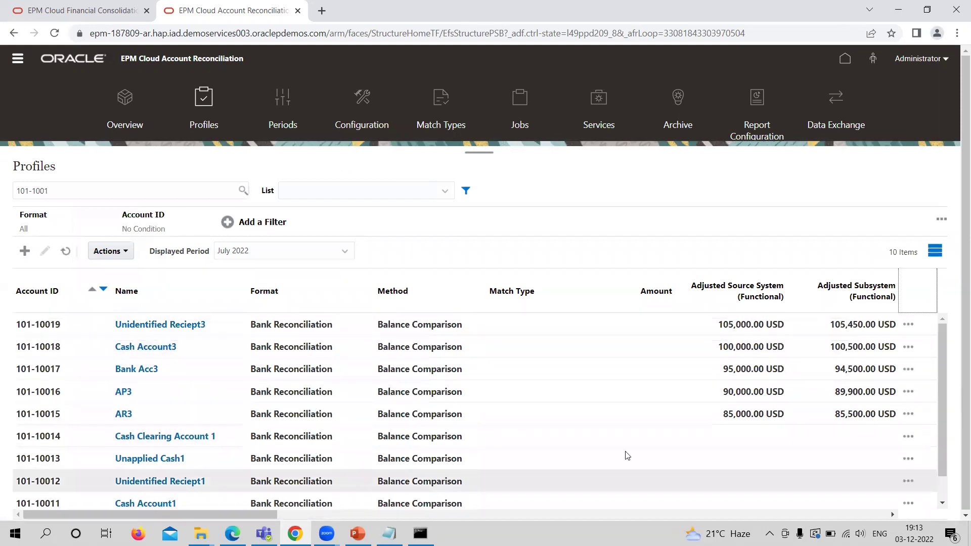
left_click(143, 193)
key("BackSpace")
type("2")
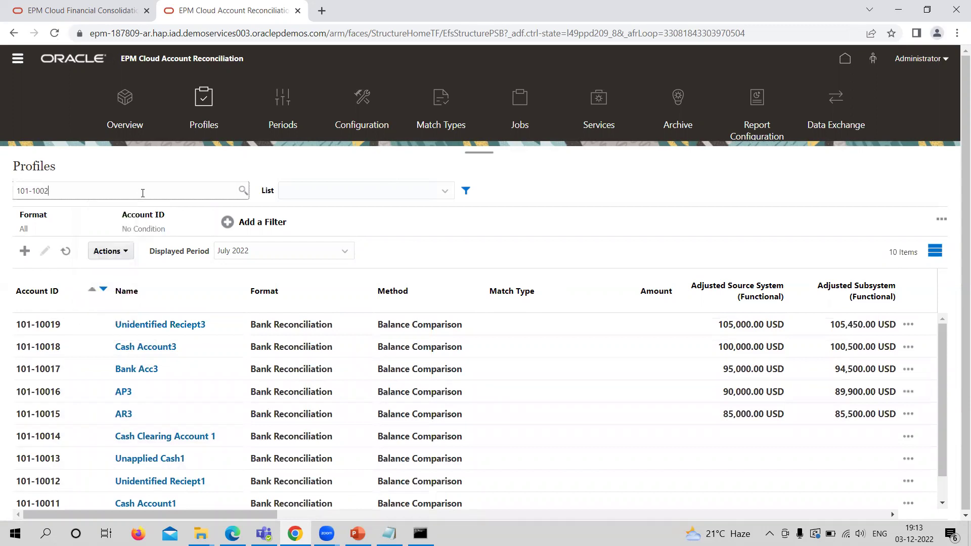
key("Return")
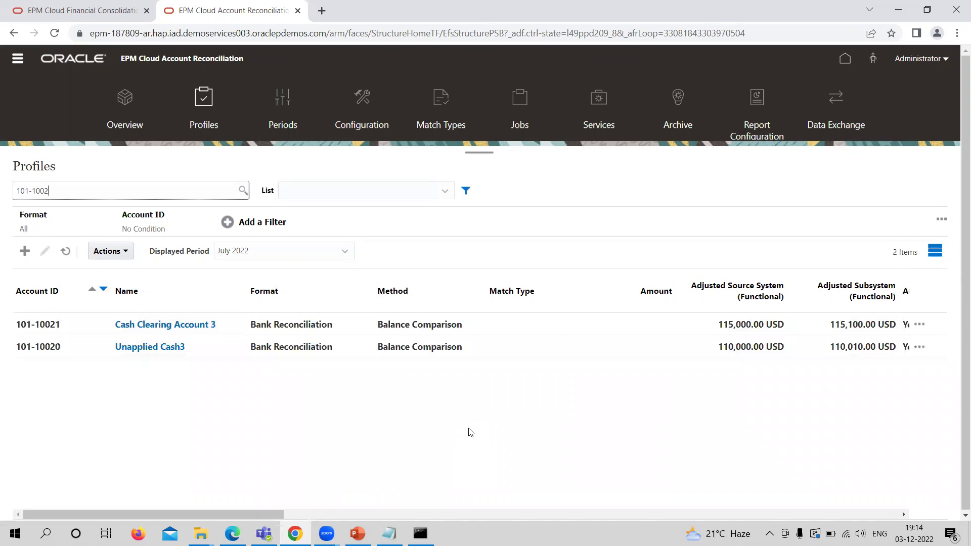
Step: Open July2022sub_Balances from the Video folder in Excel, widen column A, and examine the amounts in C2:C8
left_click(200, 533)
left_click(150, 464)
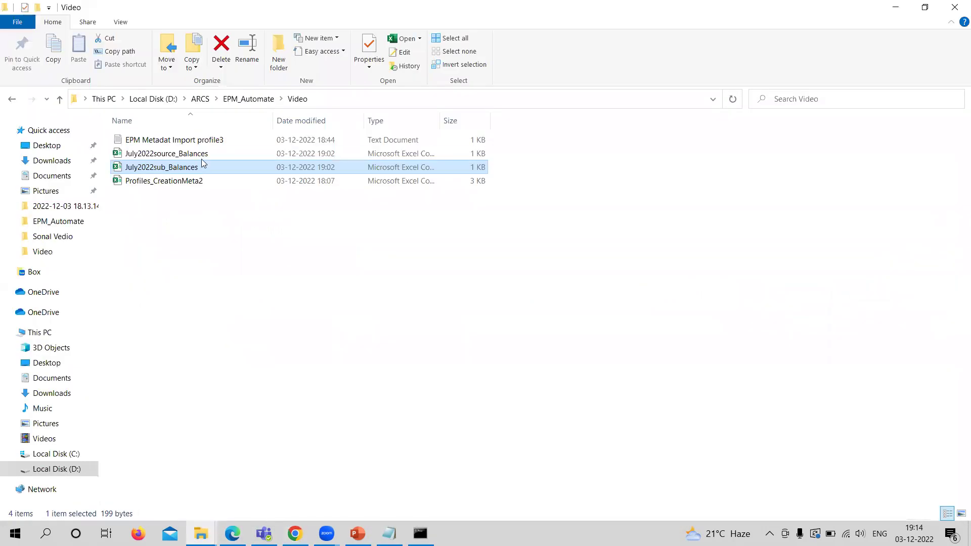
left_click(201, 168)
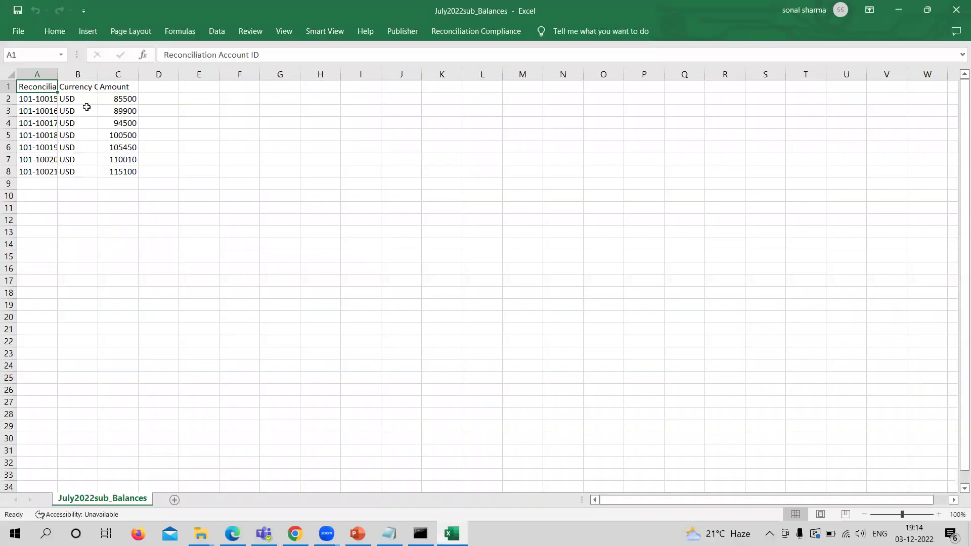
left_click_drag(57, 74, 82, 74)
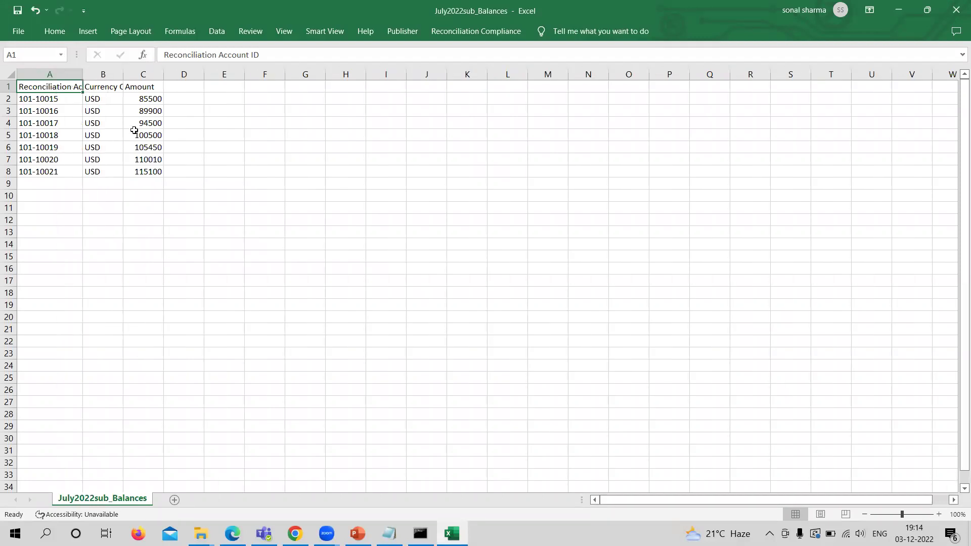
left_click_drag(141, 99, 147, 171)
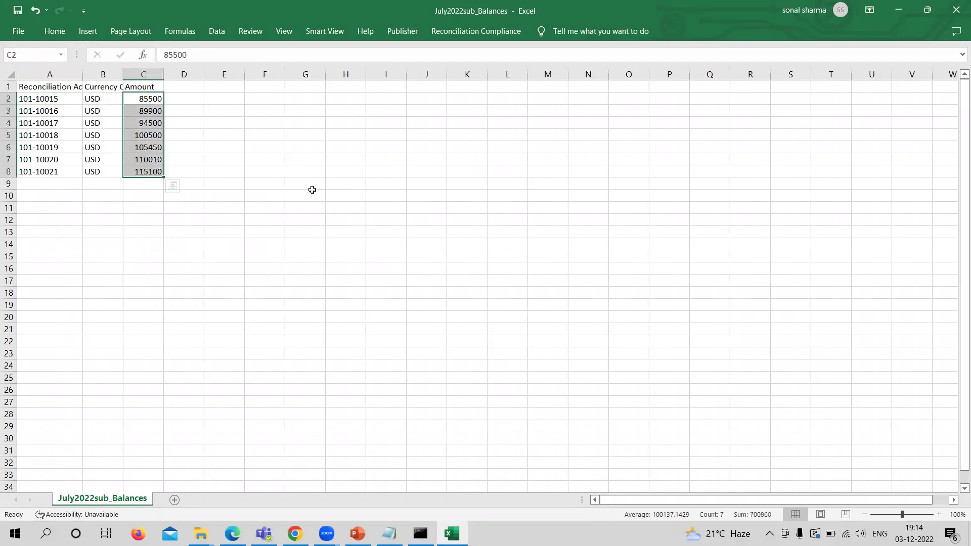
left_click(312, 191)
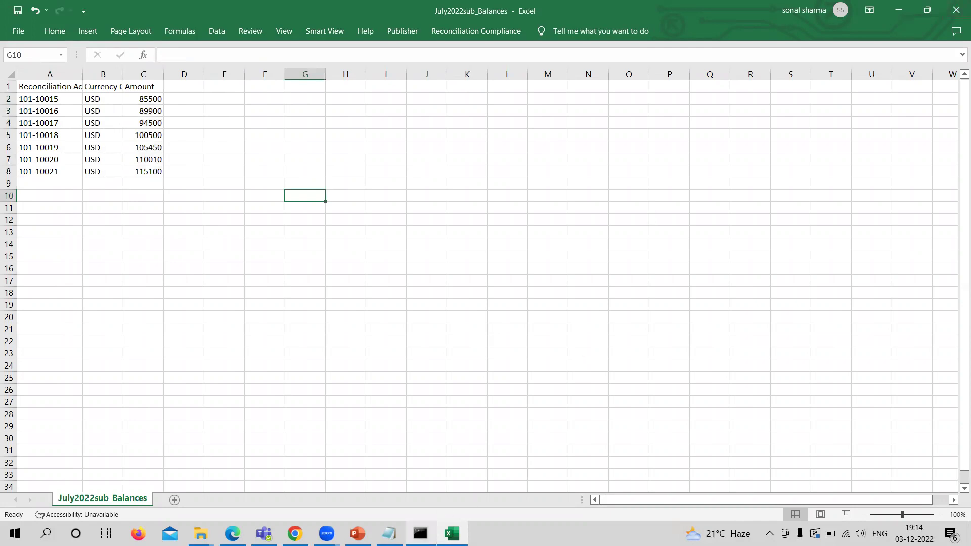
Step: Recheck the filtered profiles' balances in Chrome and return to the EPM Automate window to review the executed commands
left_click(264, 476)
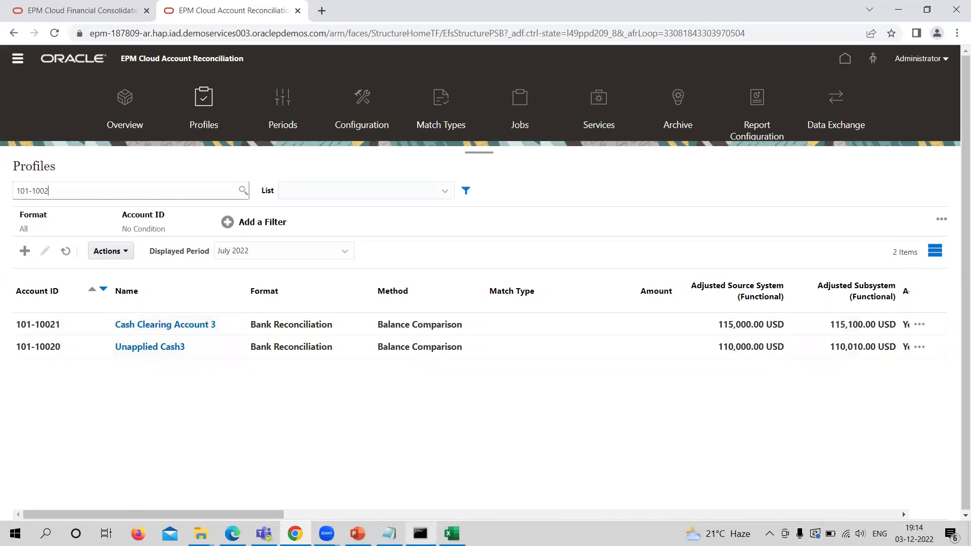
left_click(420, 534)
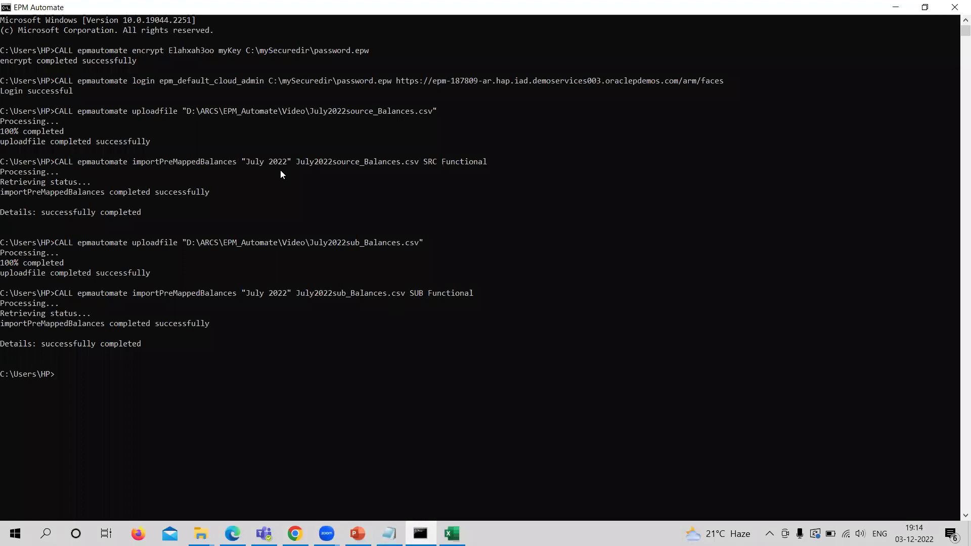